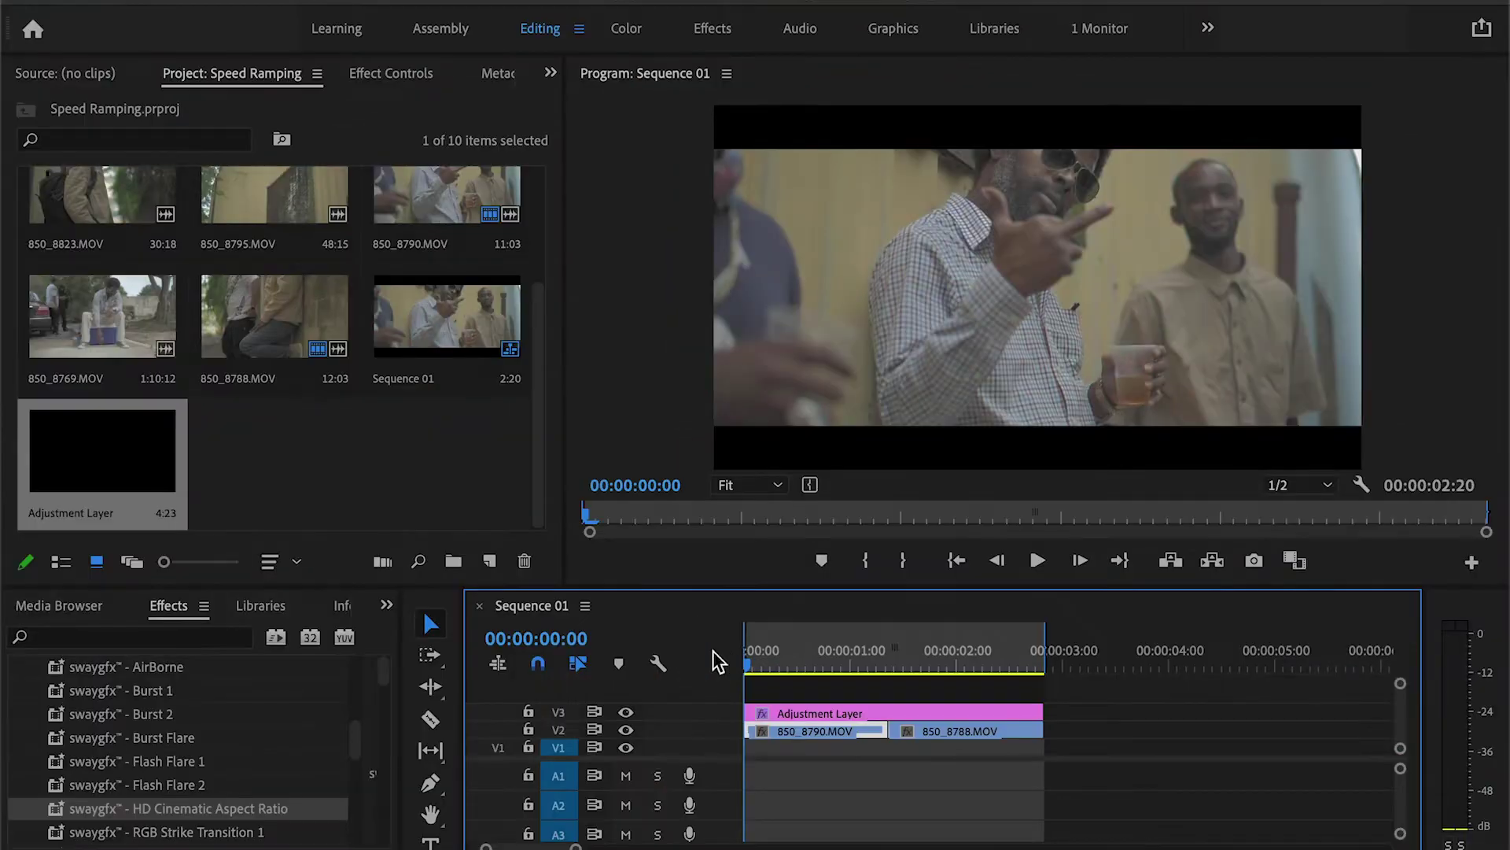
Fit Sequence 01 to the timeline, zoom out slightly, and make the video tracks taller
{"action": "key", "text": "equal"}
{"action": "key", "text": "equal"}
{"action": "key", "text": "equal"}
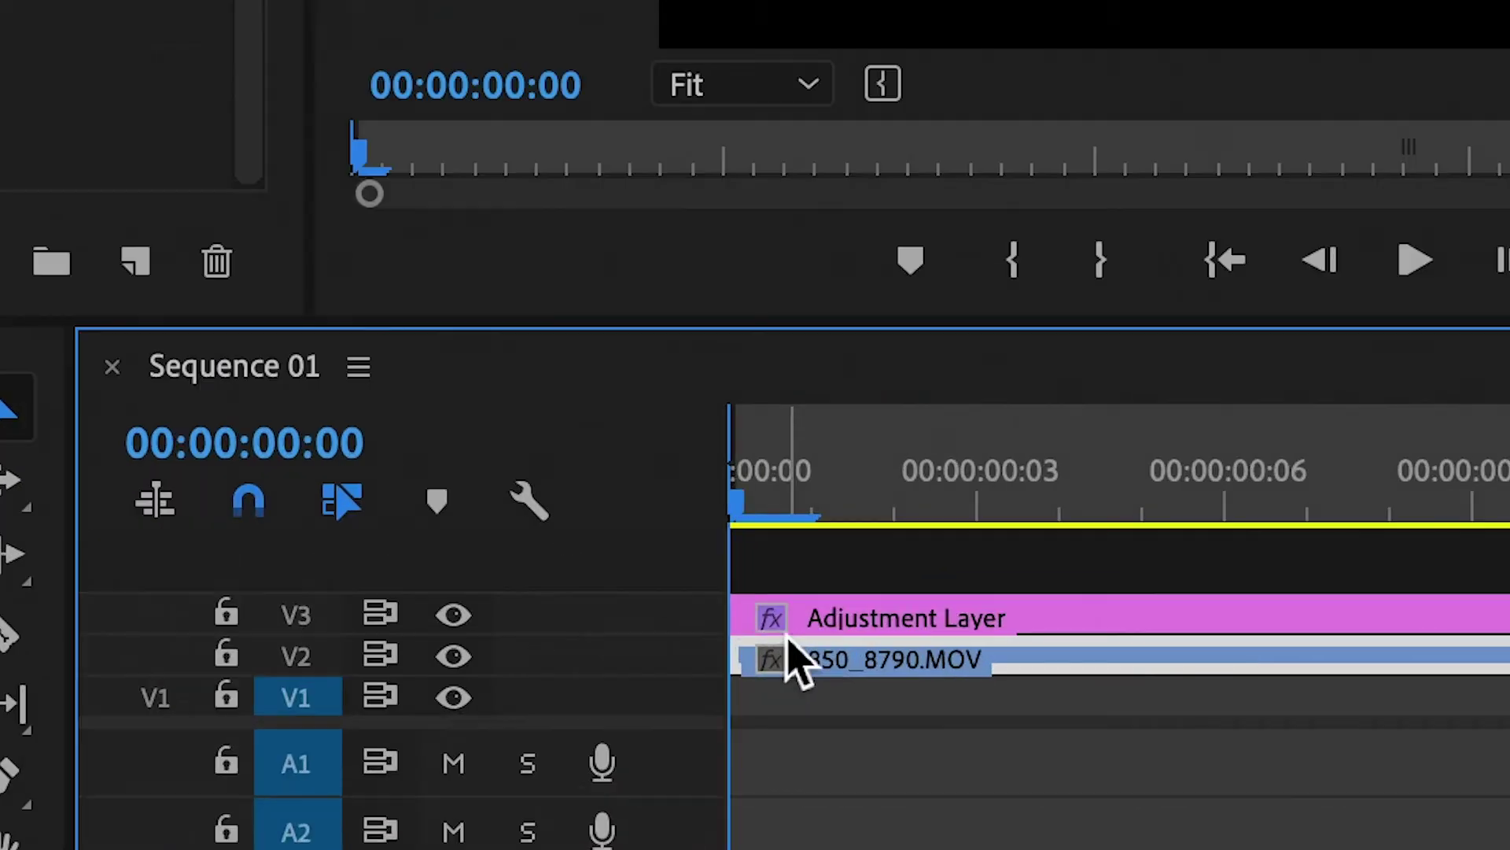
{"action": "key", "text": "minus"}
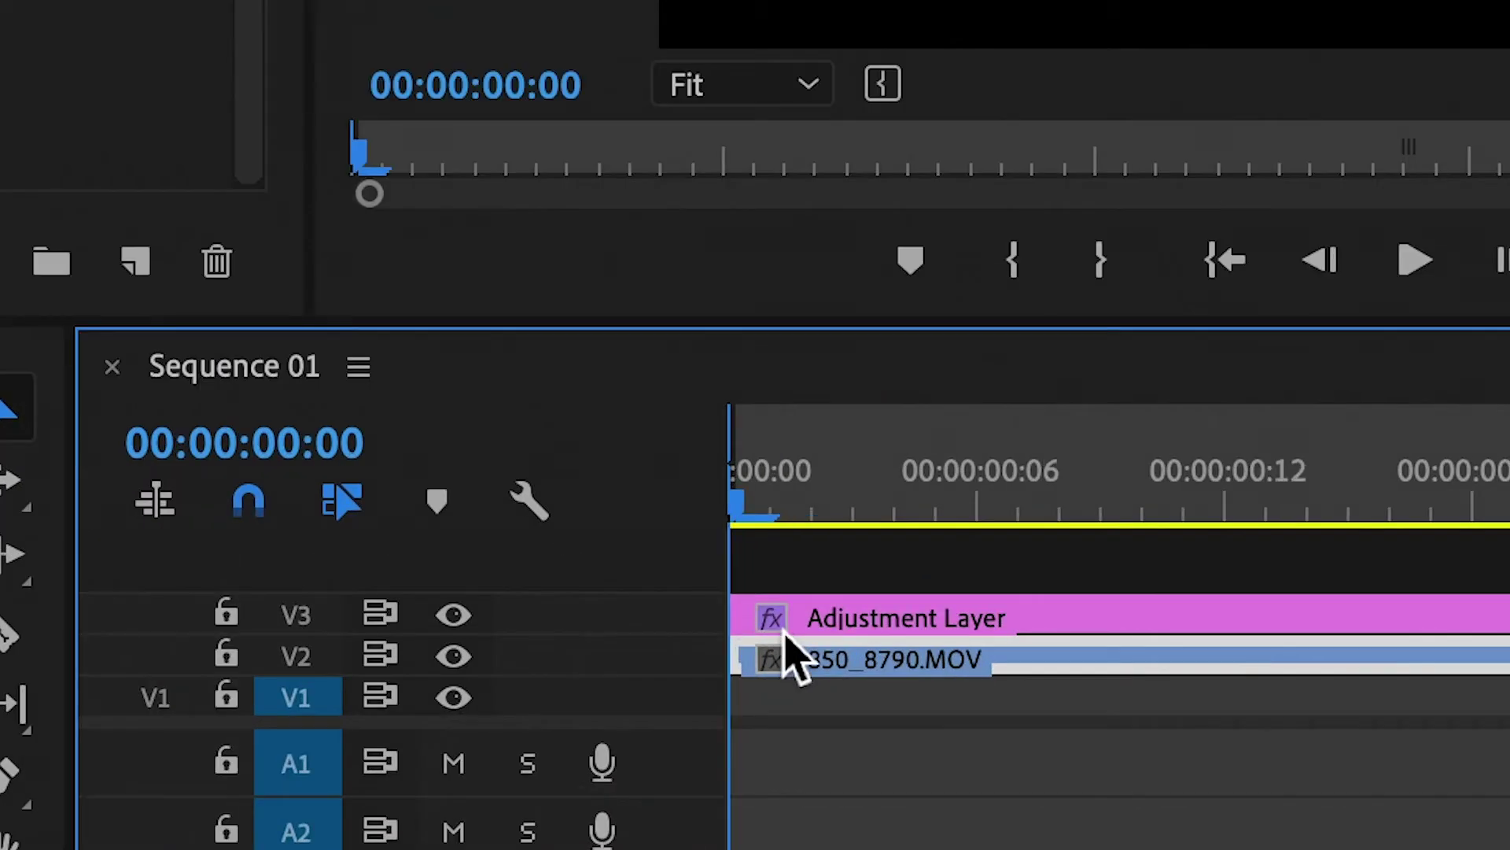
{"action": "key", "text": "minus"}
{"action": "key", "text": "minus"}
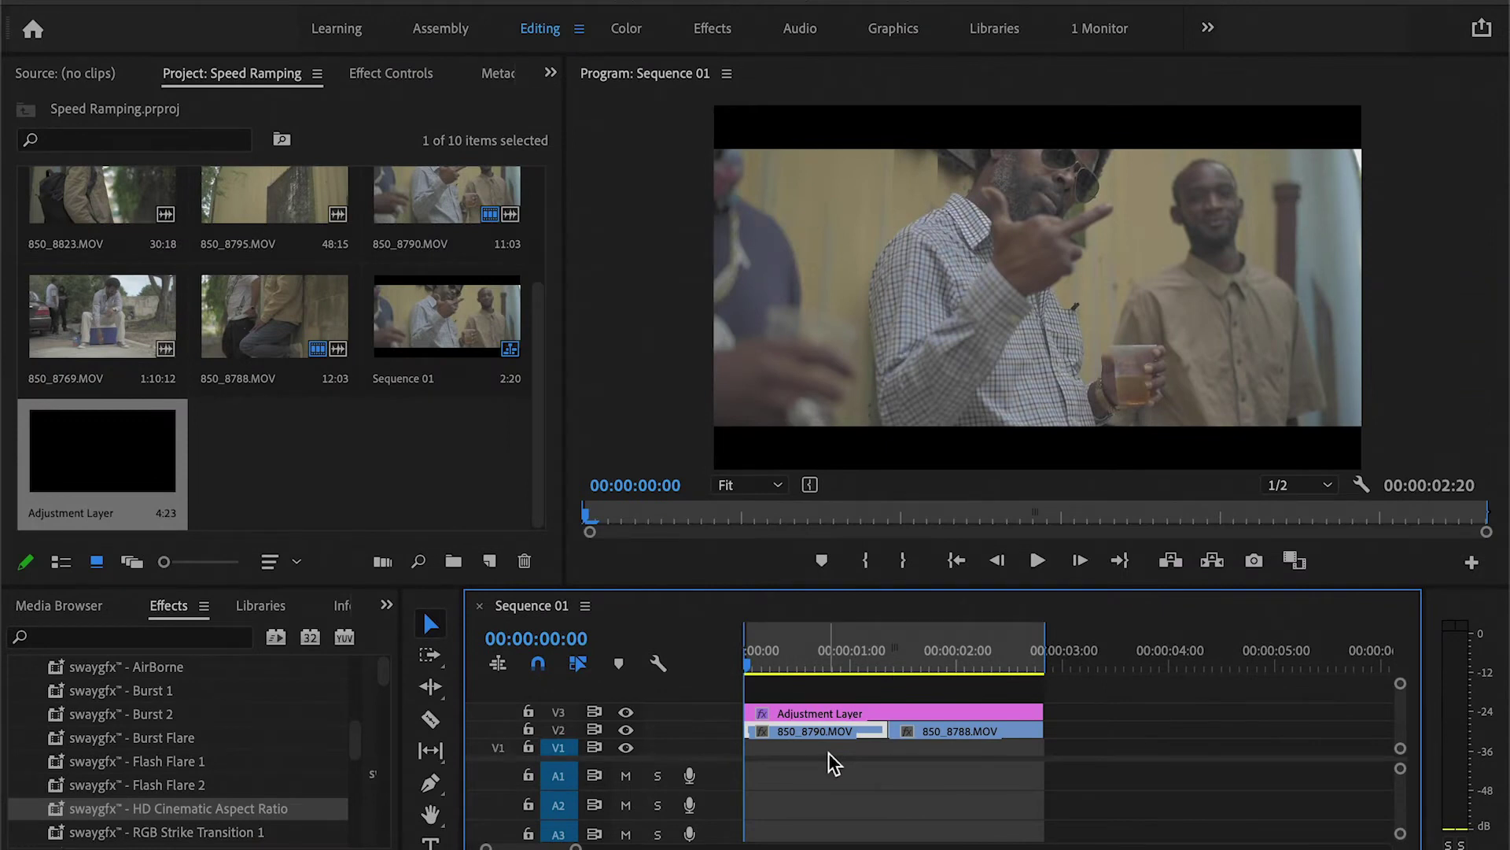
{"action": "key", "text": "ctrl+equal"}
{"action": "key", "text": "ctrl+equal"}
{"action": "key", "text": "ctrl+equal"}
{"action": "key", "text": "equal"}
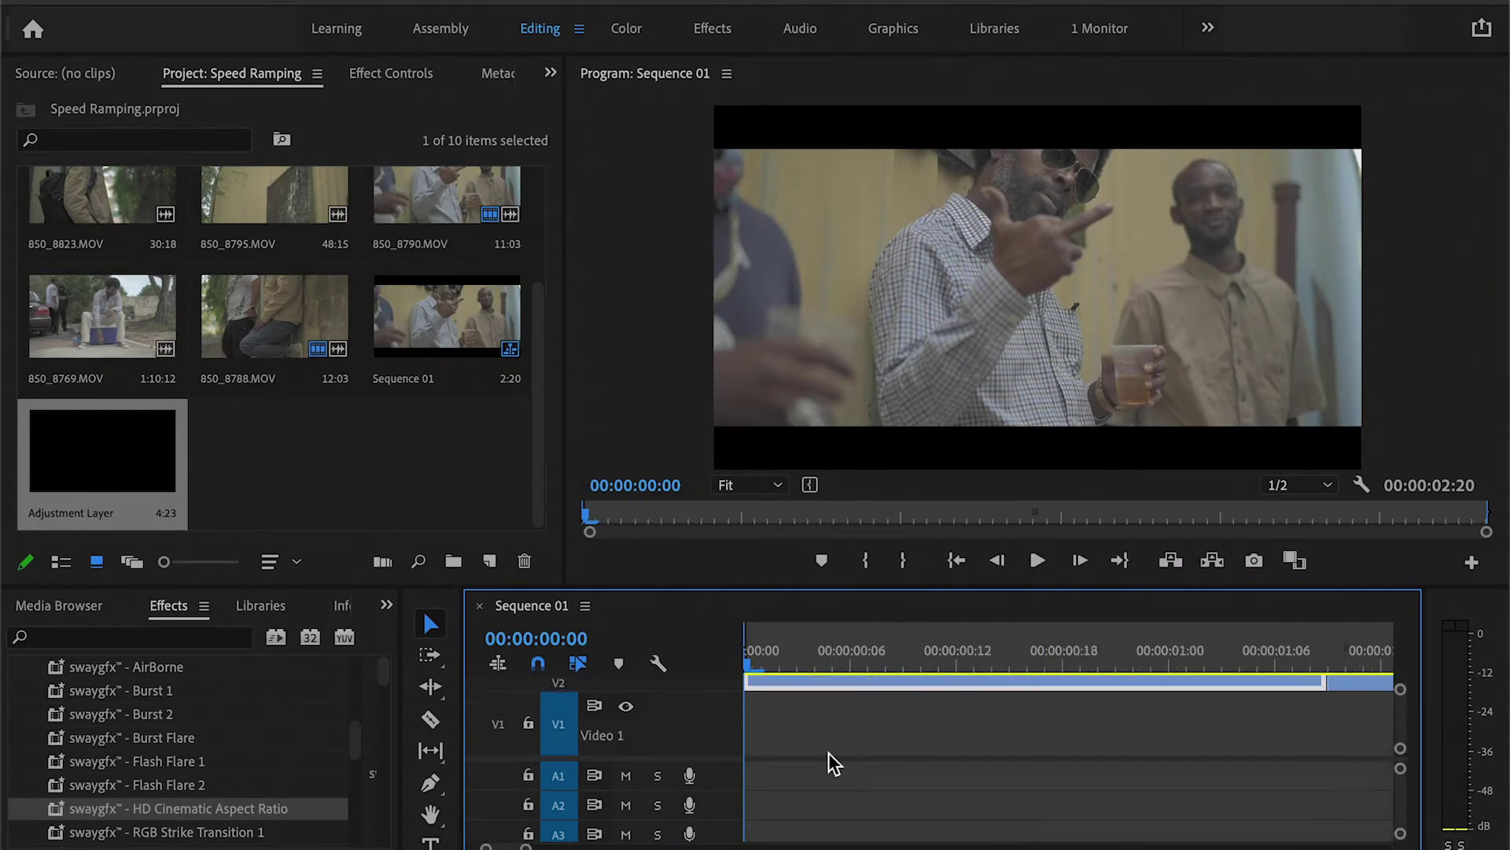
{"action": "scroll", "coordinate": [829, 752], "scroll_direction": "up", "scroll_amount": 2}
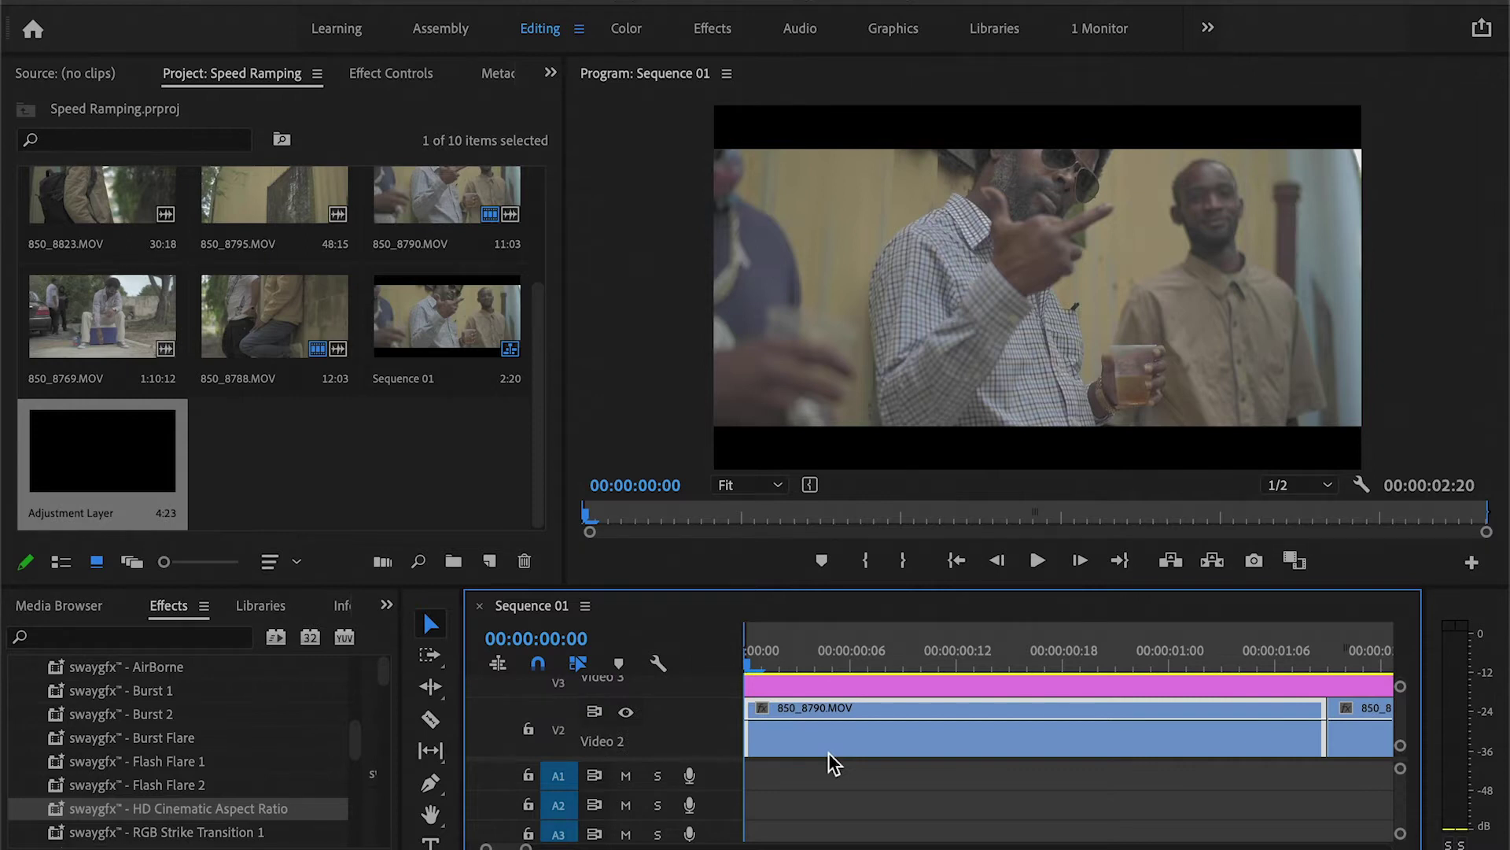
Show the Time Remapping > Speed line on 850_8790.MOV and maximize the timeline
{"action": "left_click", "coordinate": [764, 709]}
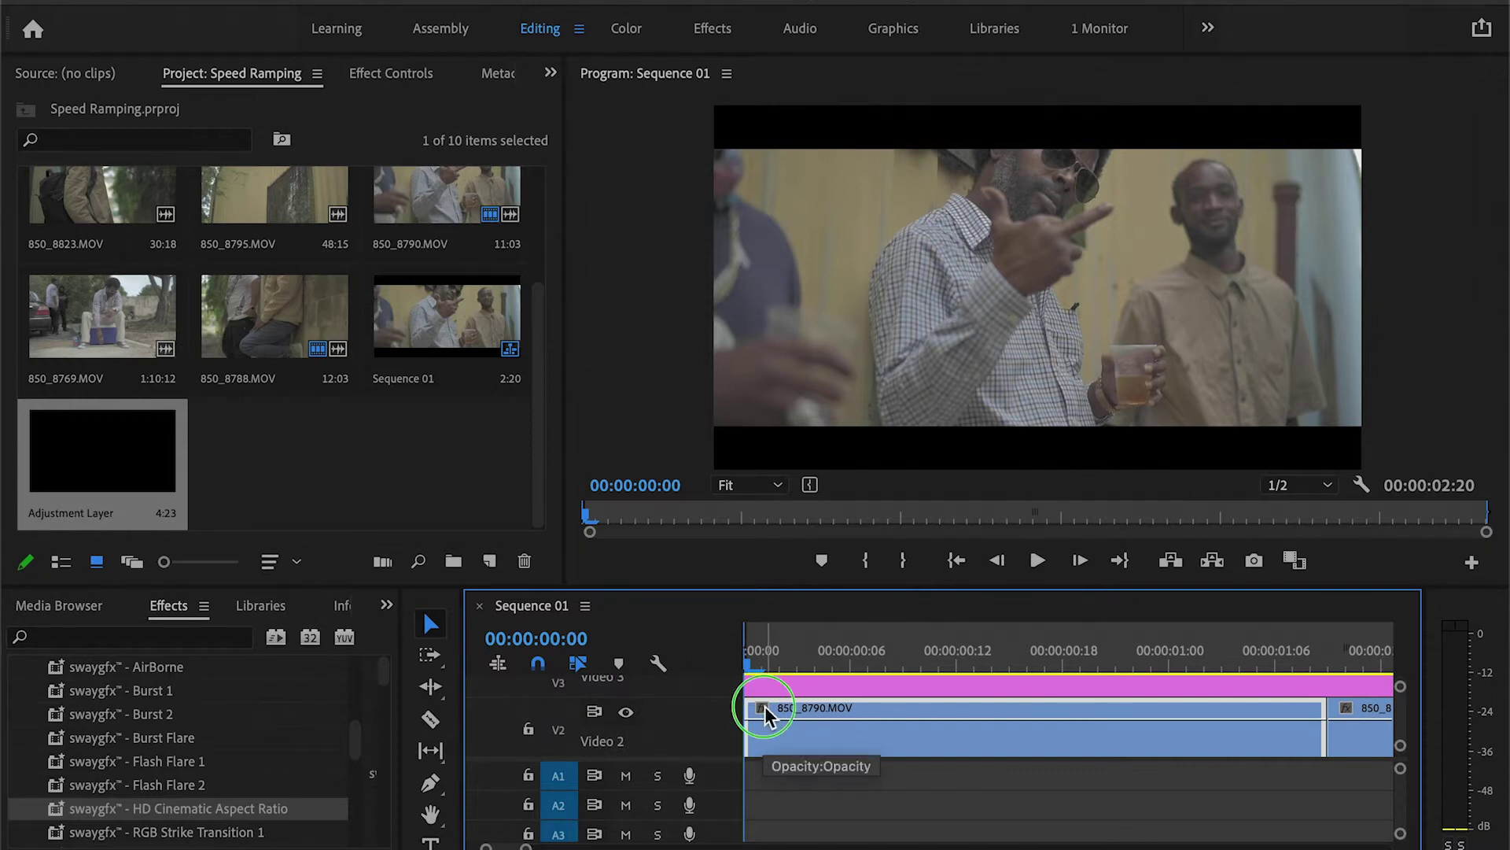
{"action": "mouse_move", "coordinate": [832, 792]}
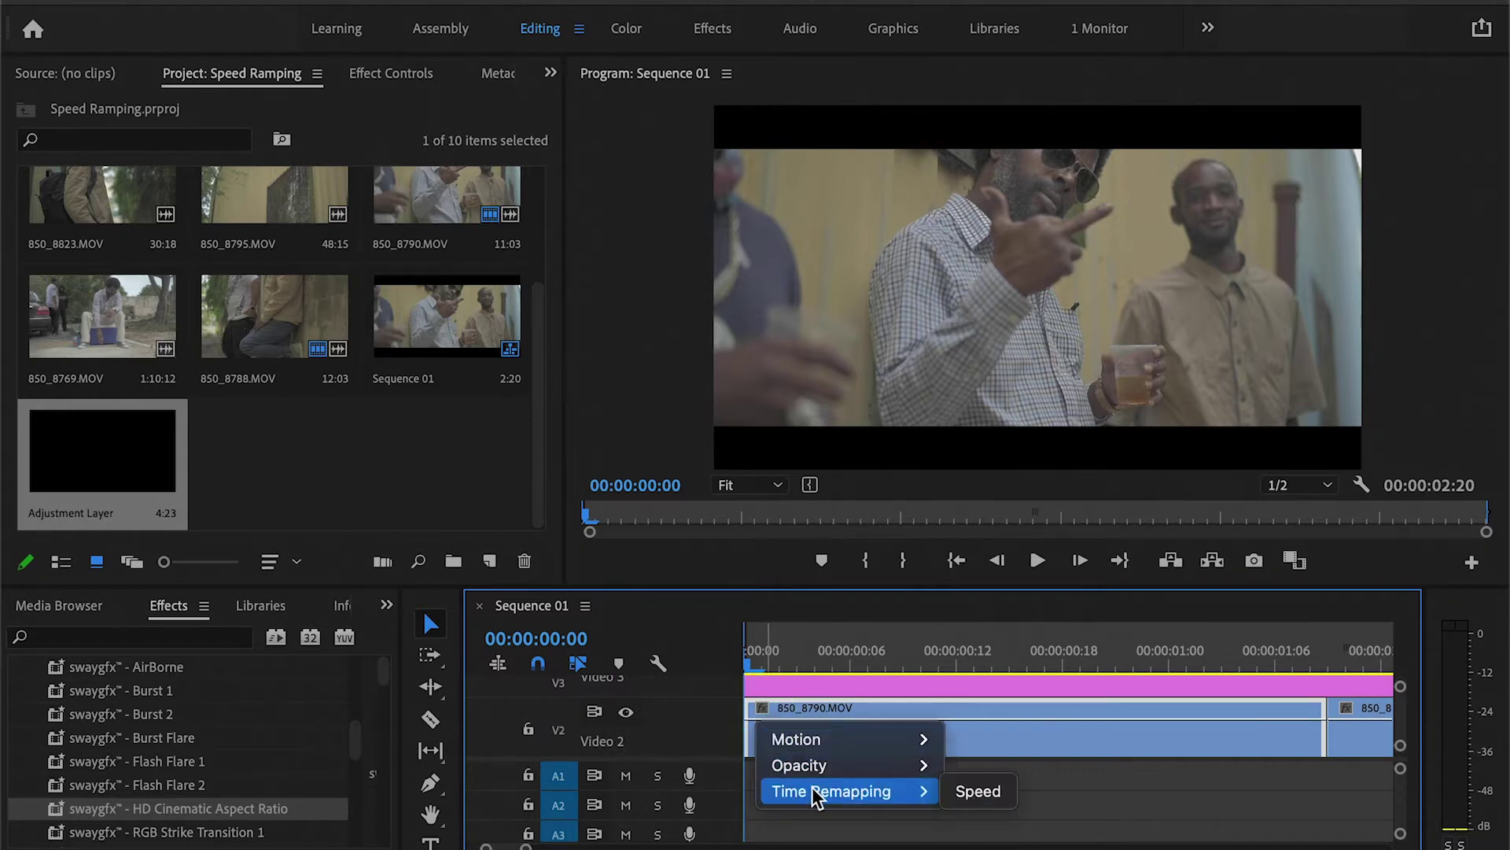
{"action": "left_click", "coordinate": [977, 792]}
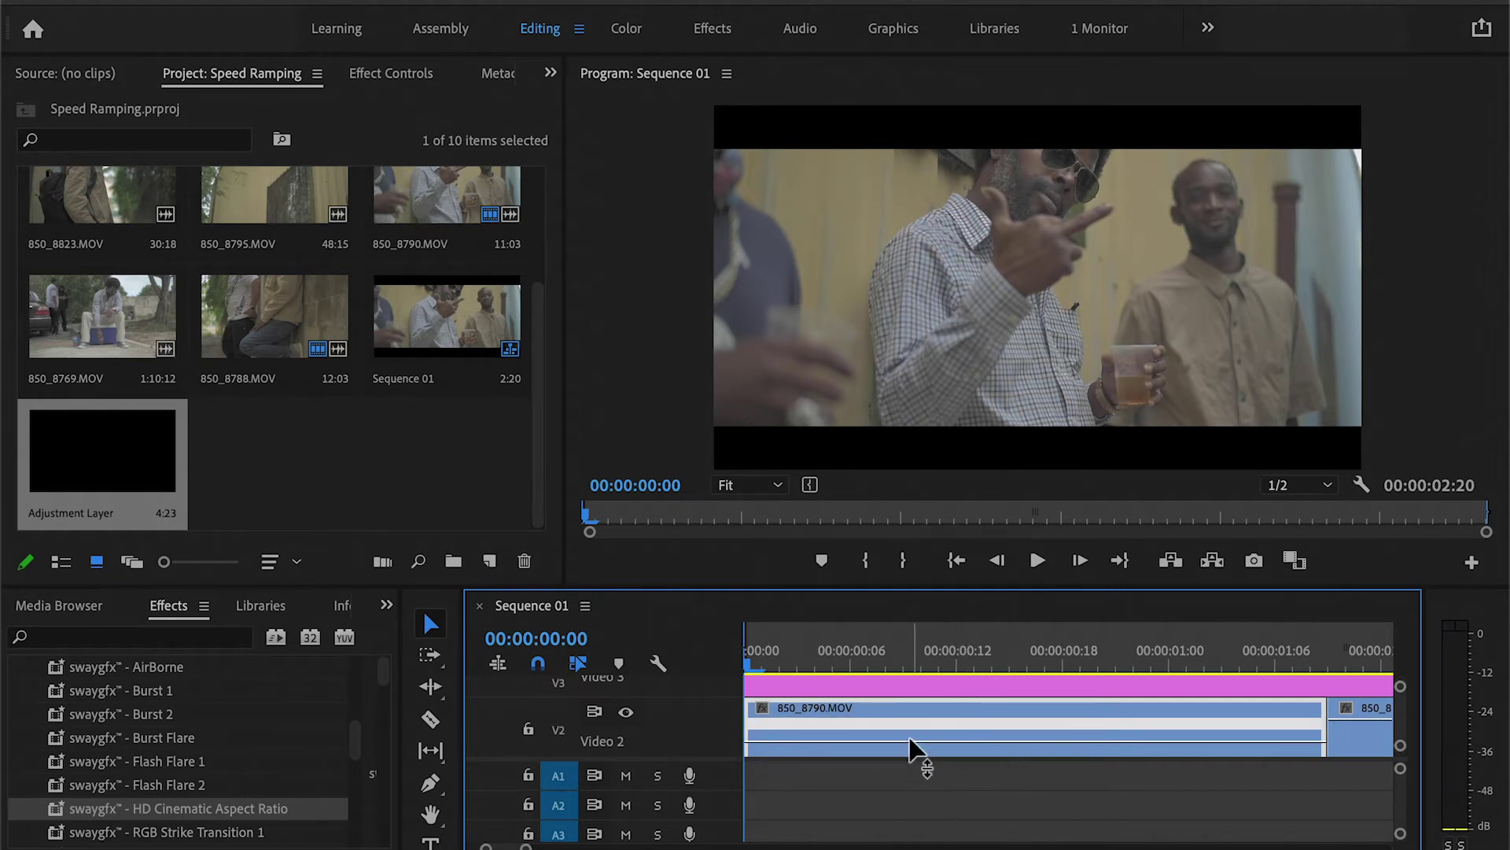
{"action": "mouse_move", "coordinate": [912, 744]}
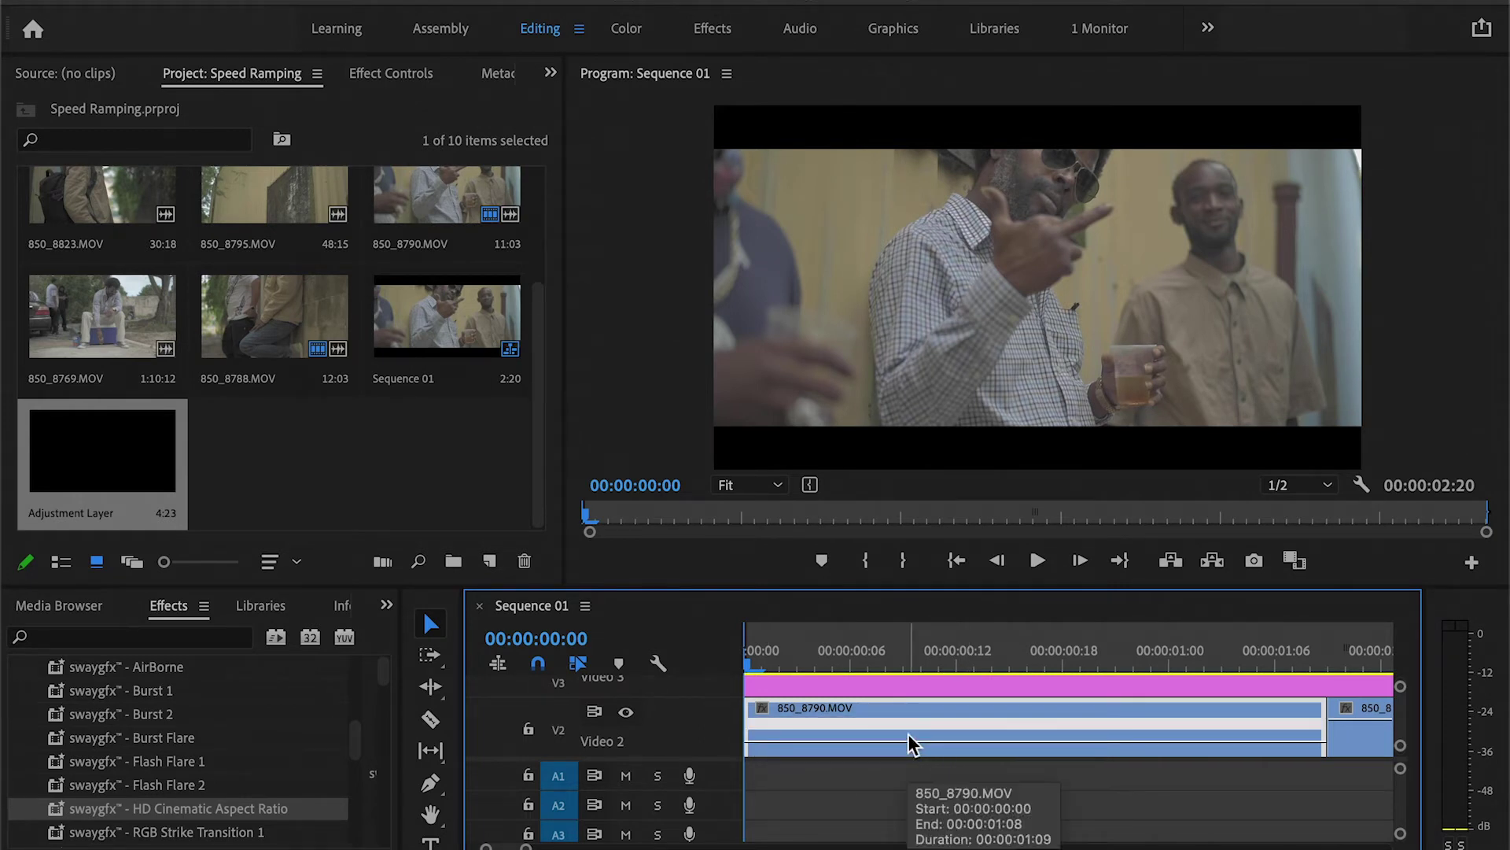
{"action": "key", "text": "grave"}
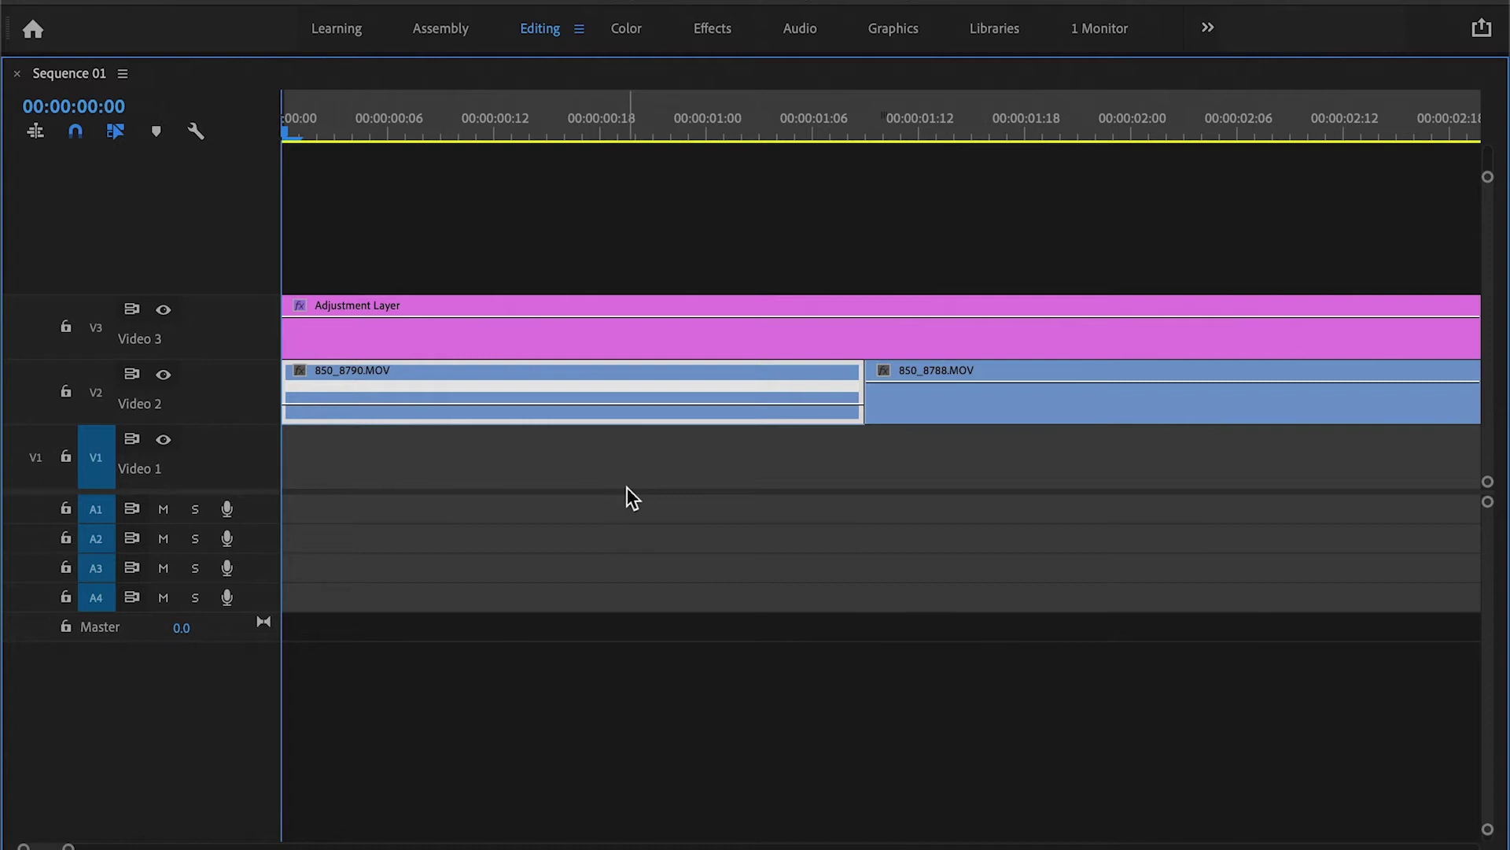
Add speed keyframes at 00:00:00:05 and 00:00:01:04 on 850_8790, raising the speed between them
{"action": "key", "text": "shift+Right"}
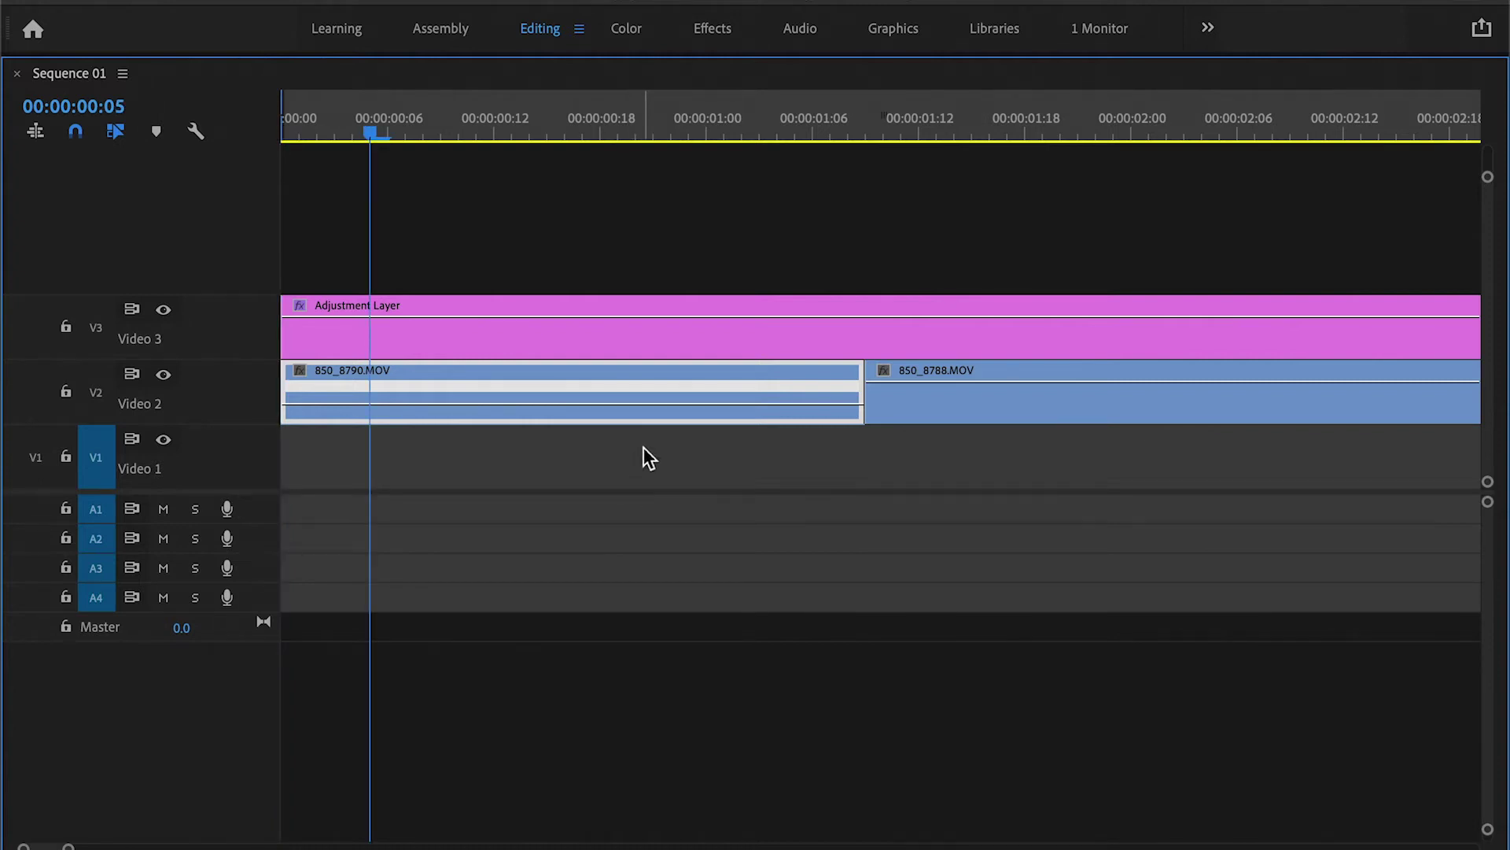
{"action": "left_click", "coordinate": [372, 408], "text": "ctrl"}
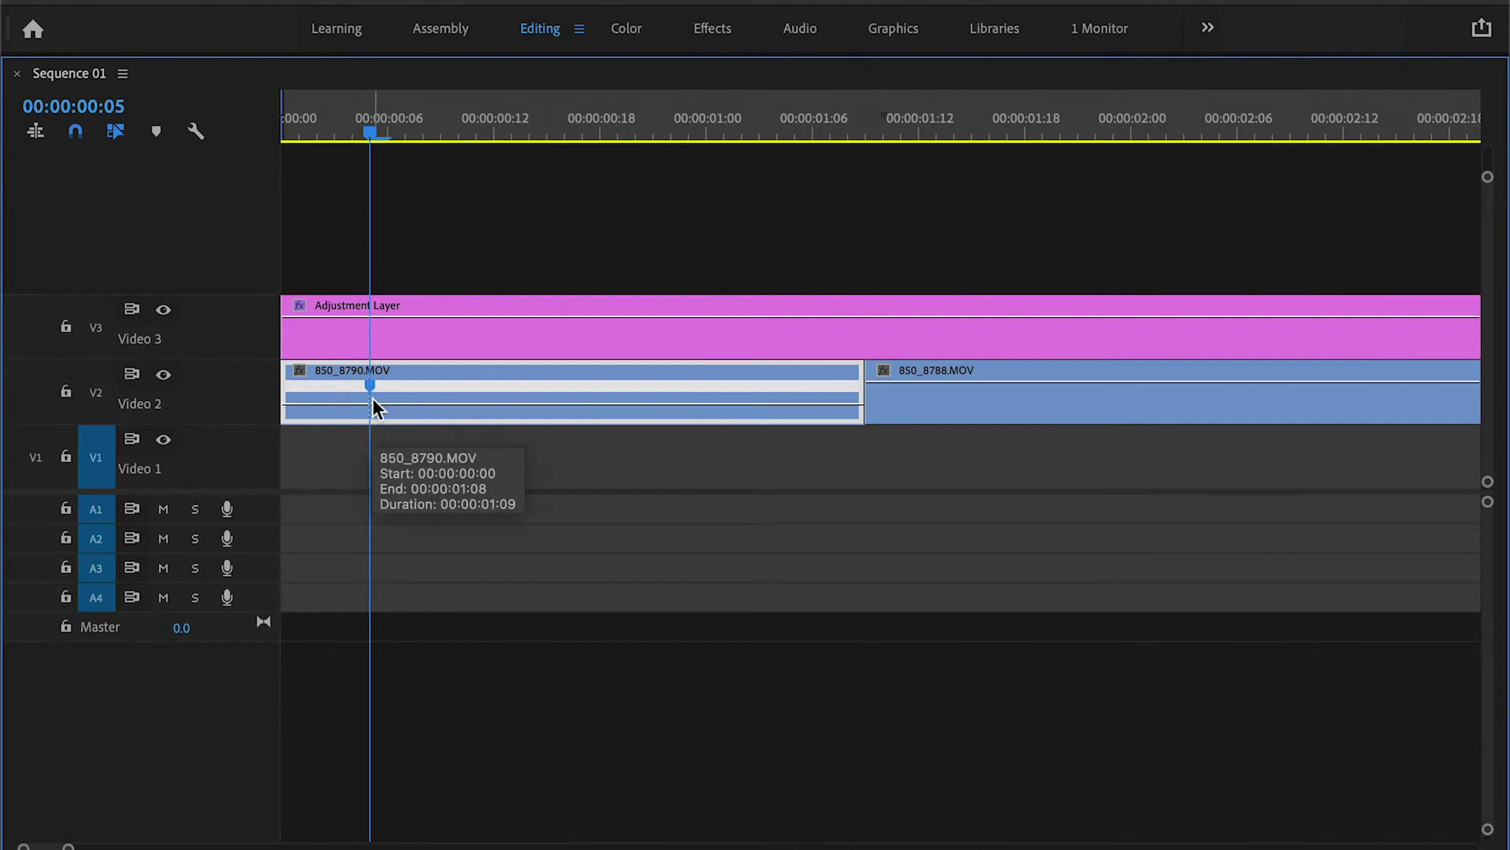
{"action": "left_click", "coordinate": [876, 131]}
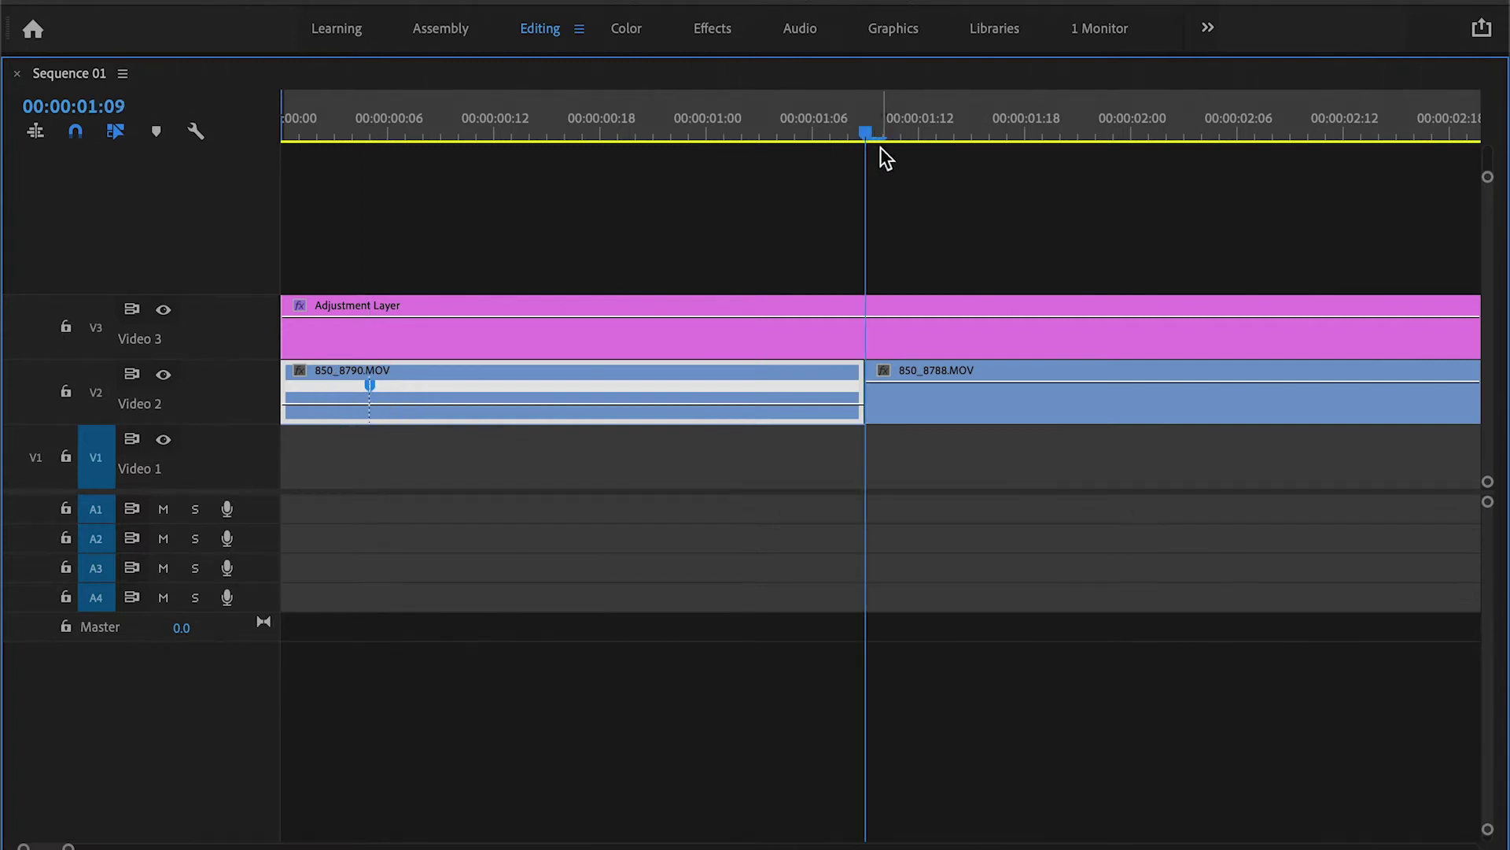
{"action": "key", "text": "shift+Left"}
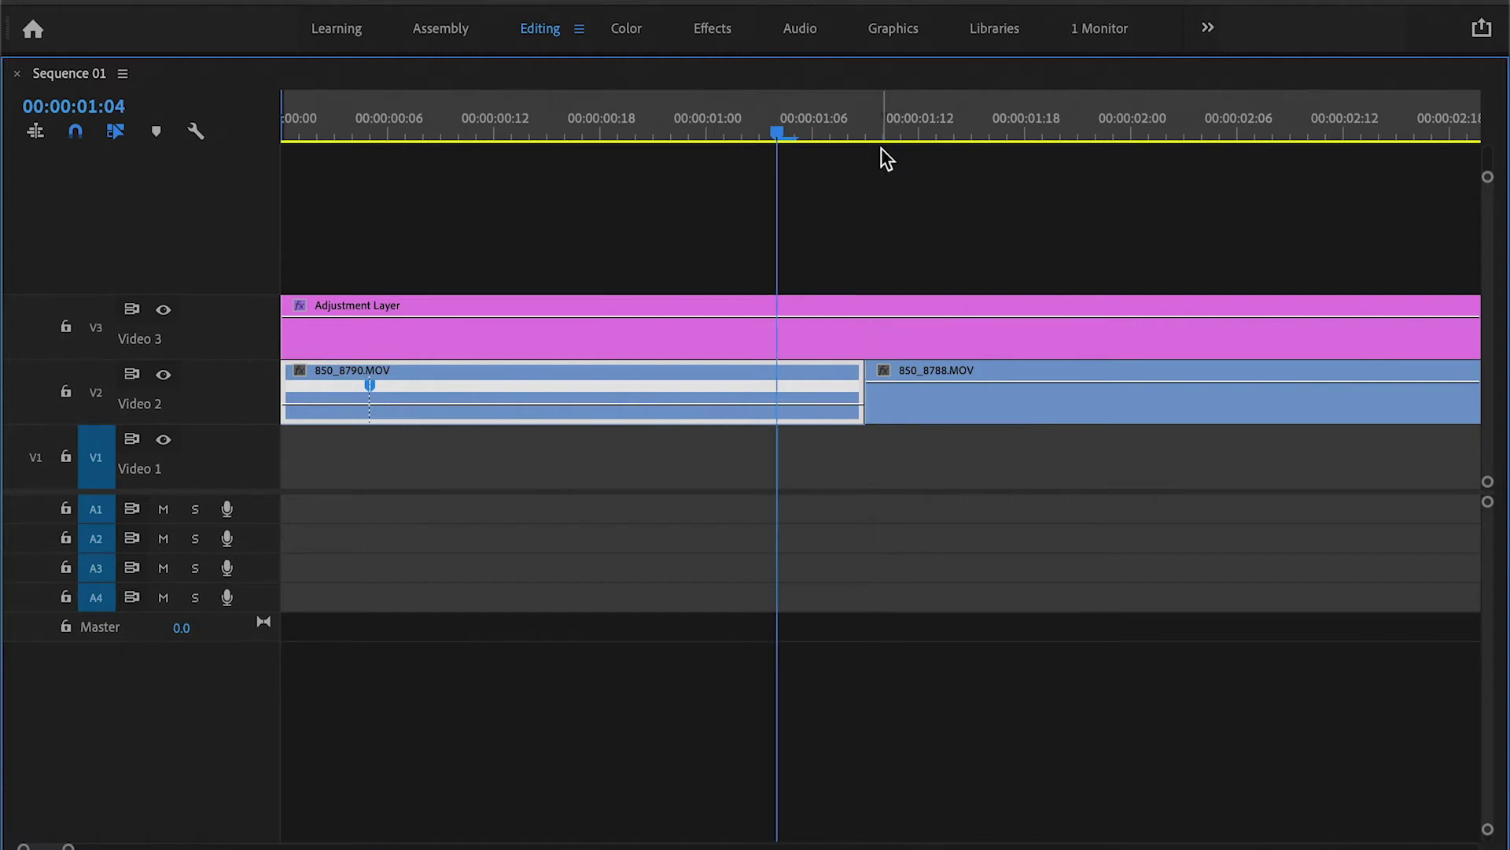
{"action": "left_click", "coordinate": [780, 412], "text": "ctrl"}
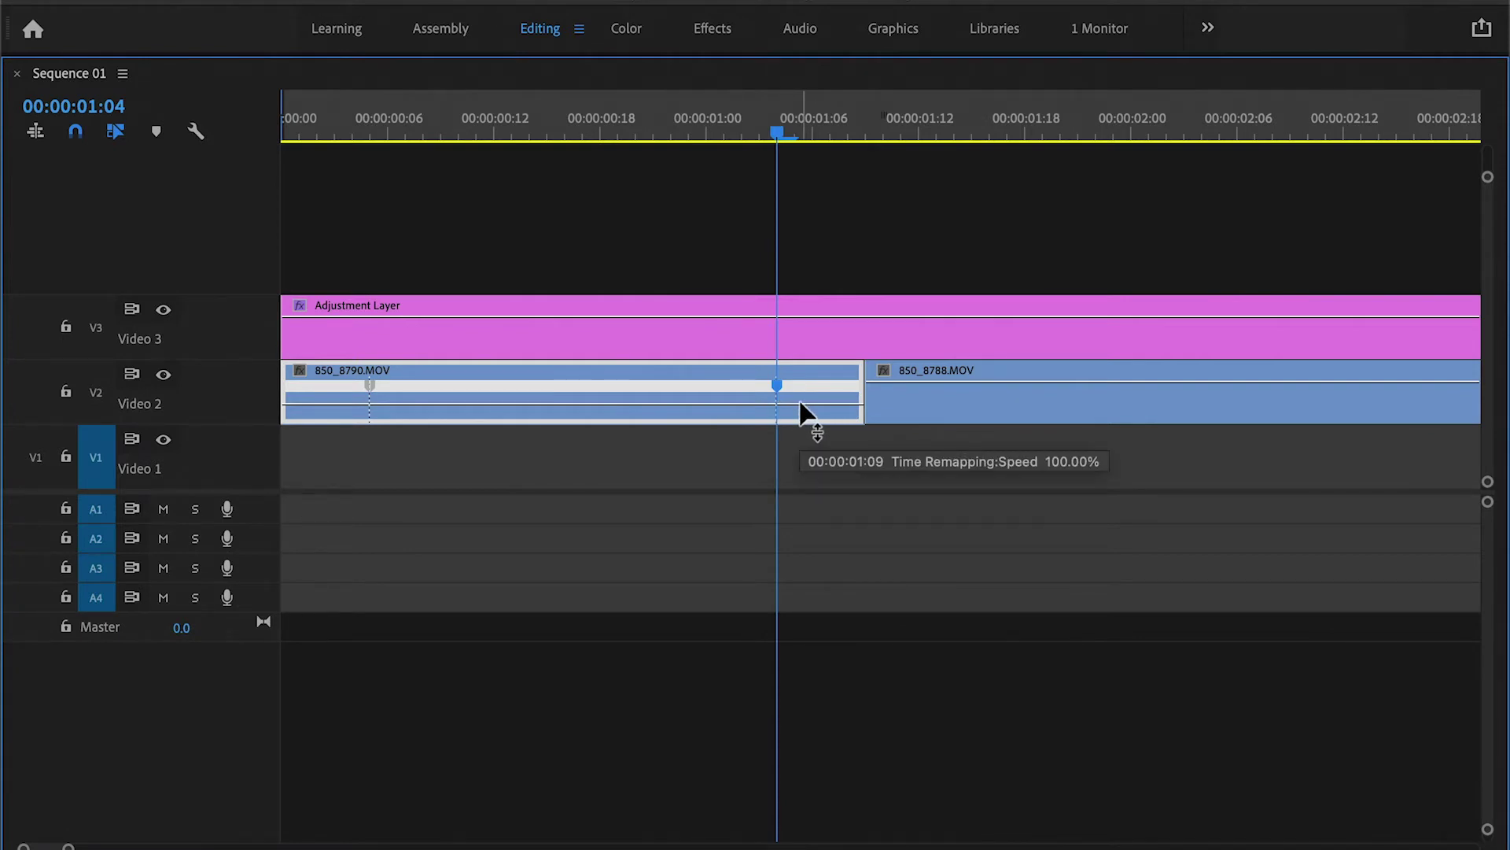
{"action": "left_click_drag", "start_coordinate": [800, 413], "coordinate": [793, 36]}
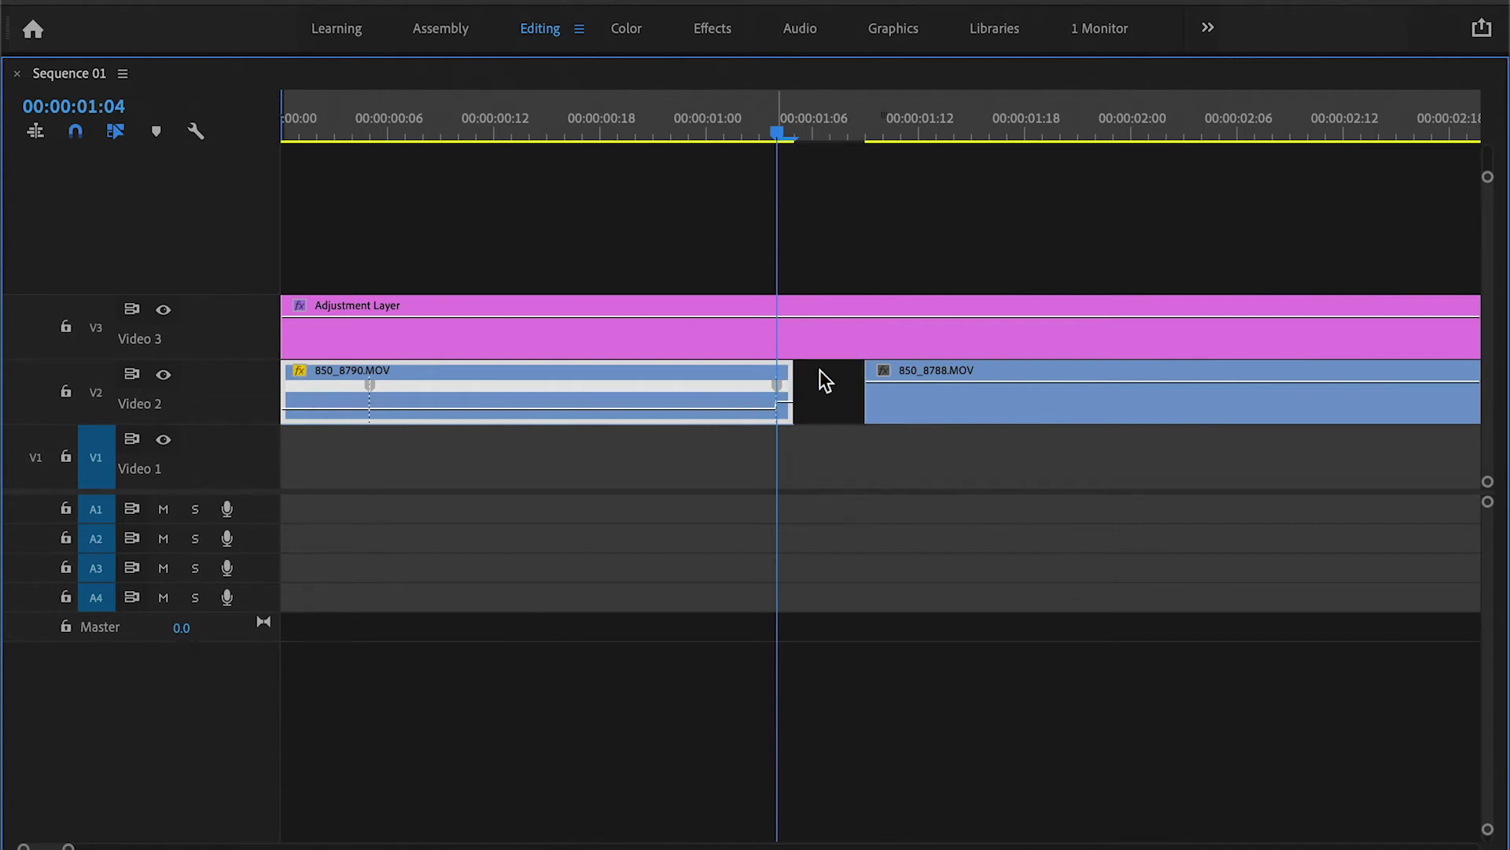
Raise the middle section of 850_8790 to about 511% and extend its end to close the gap
{"action": "left_click_drag", "start_coordinate": [791, 369], "coordinate": [902, 368]}
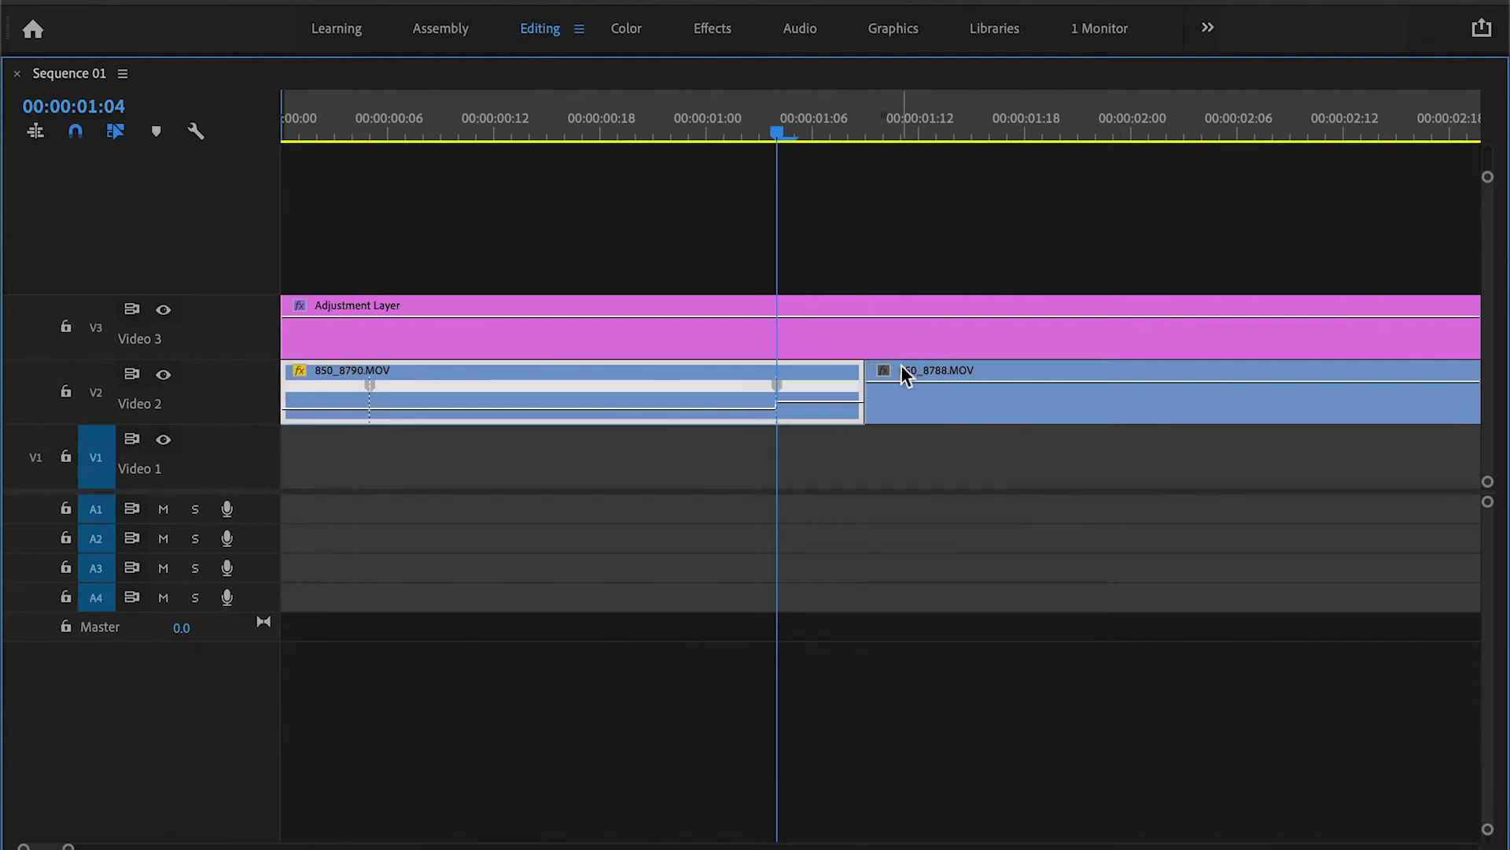
{"action": "left_click_drag", "start_coordinate": [335, 415], "coordinate": [333, 236]}
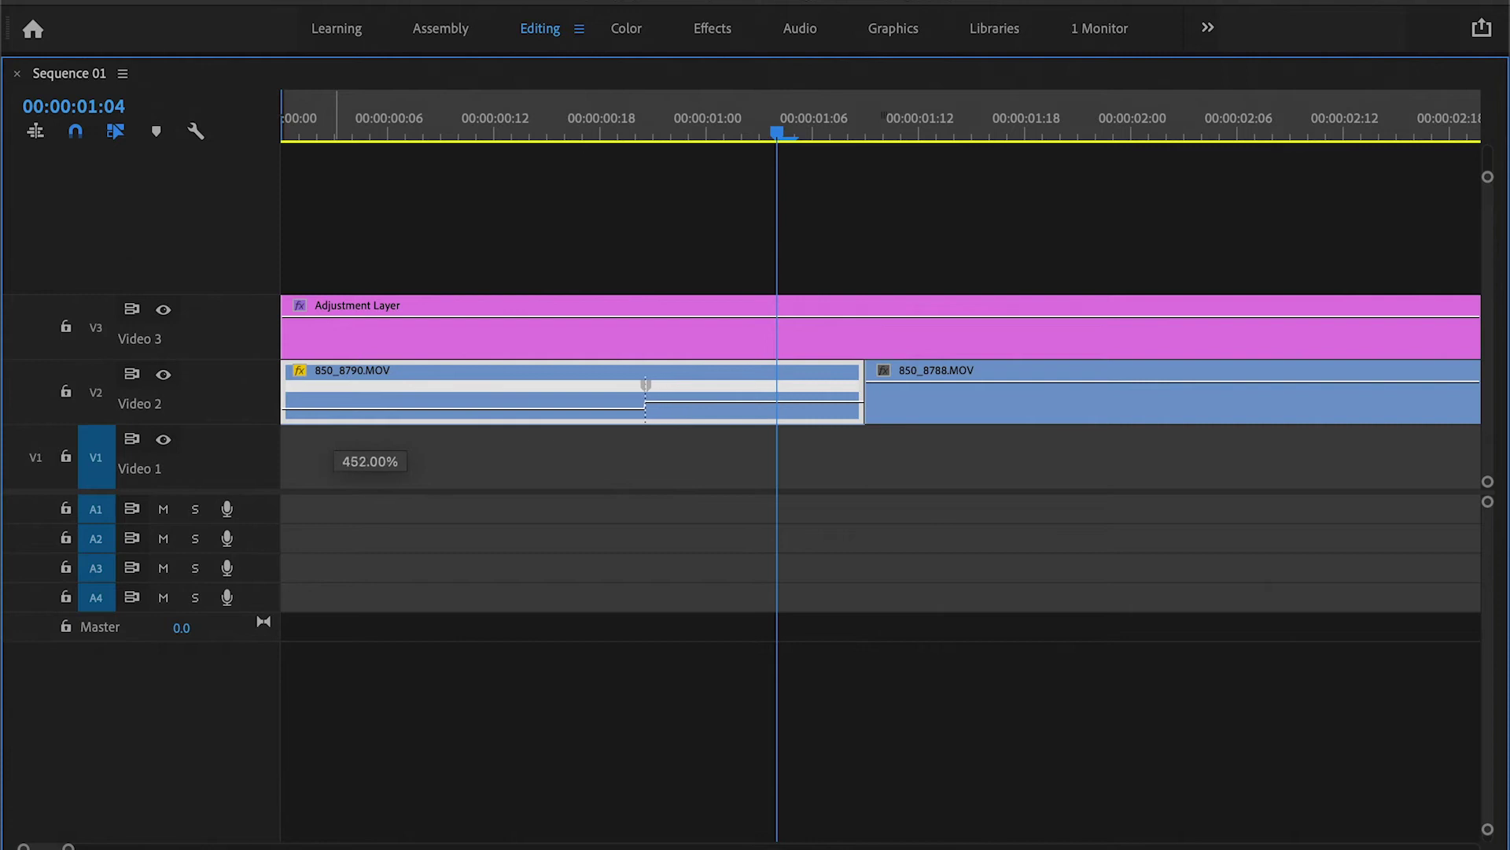
{"action": "left_click_drag", "start_coordinate": [334, 237], "coordinate": [335, 177]}
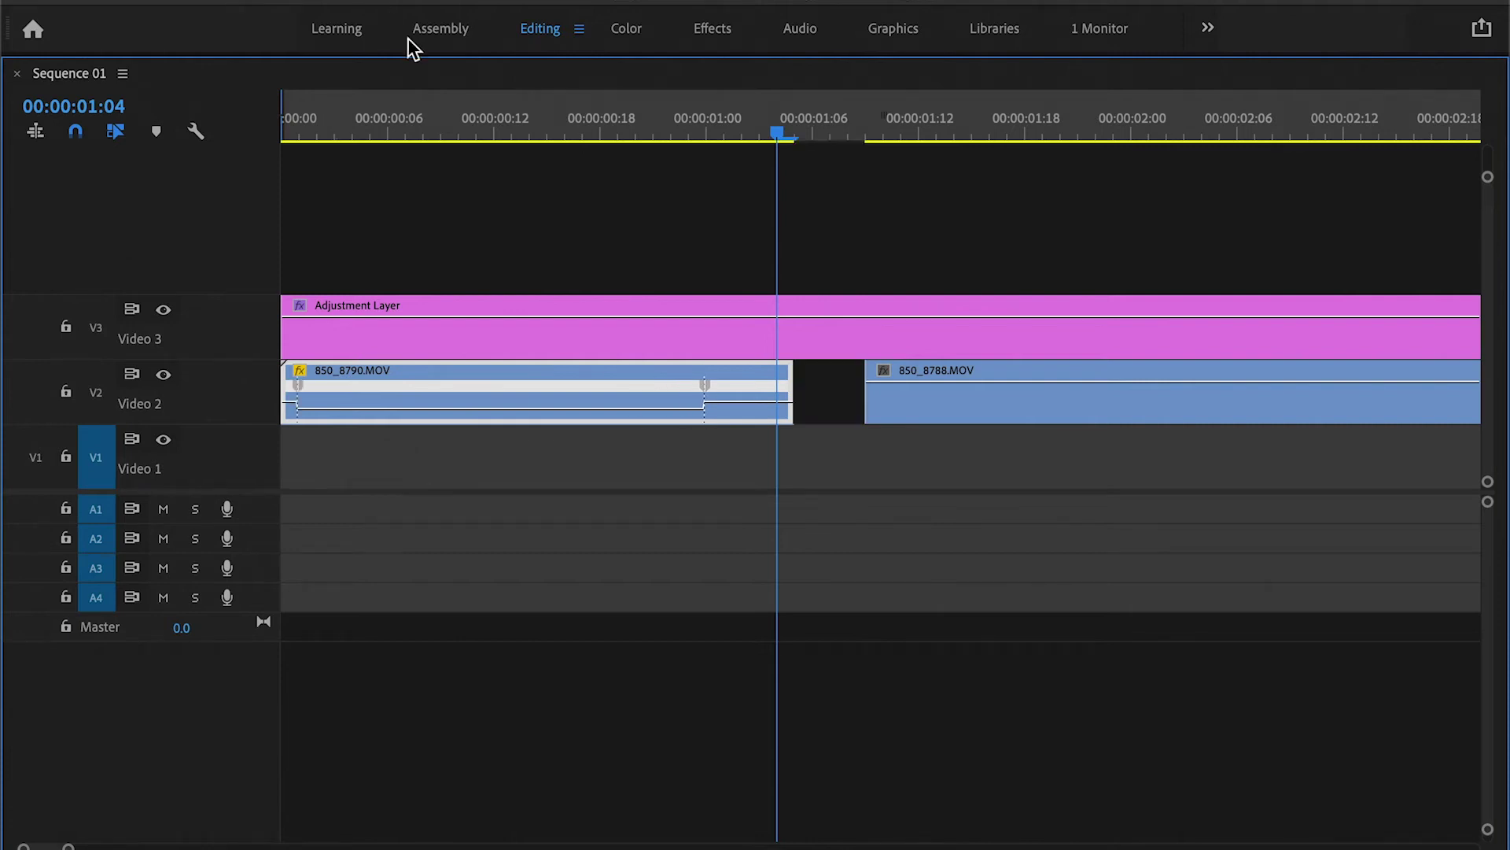
{"action": "left_click_drag", "start_coordinate": [802, 392], "coordinate": [865, 389]}
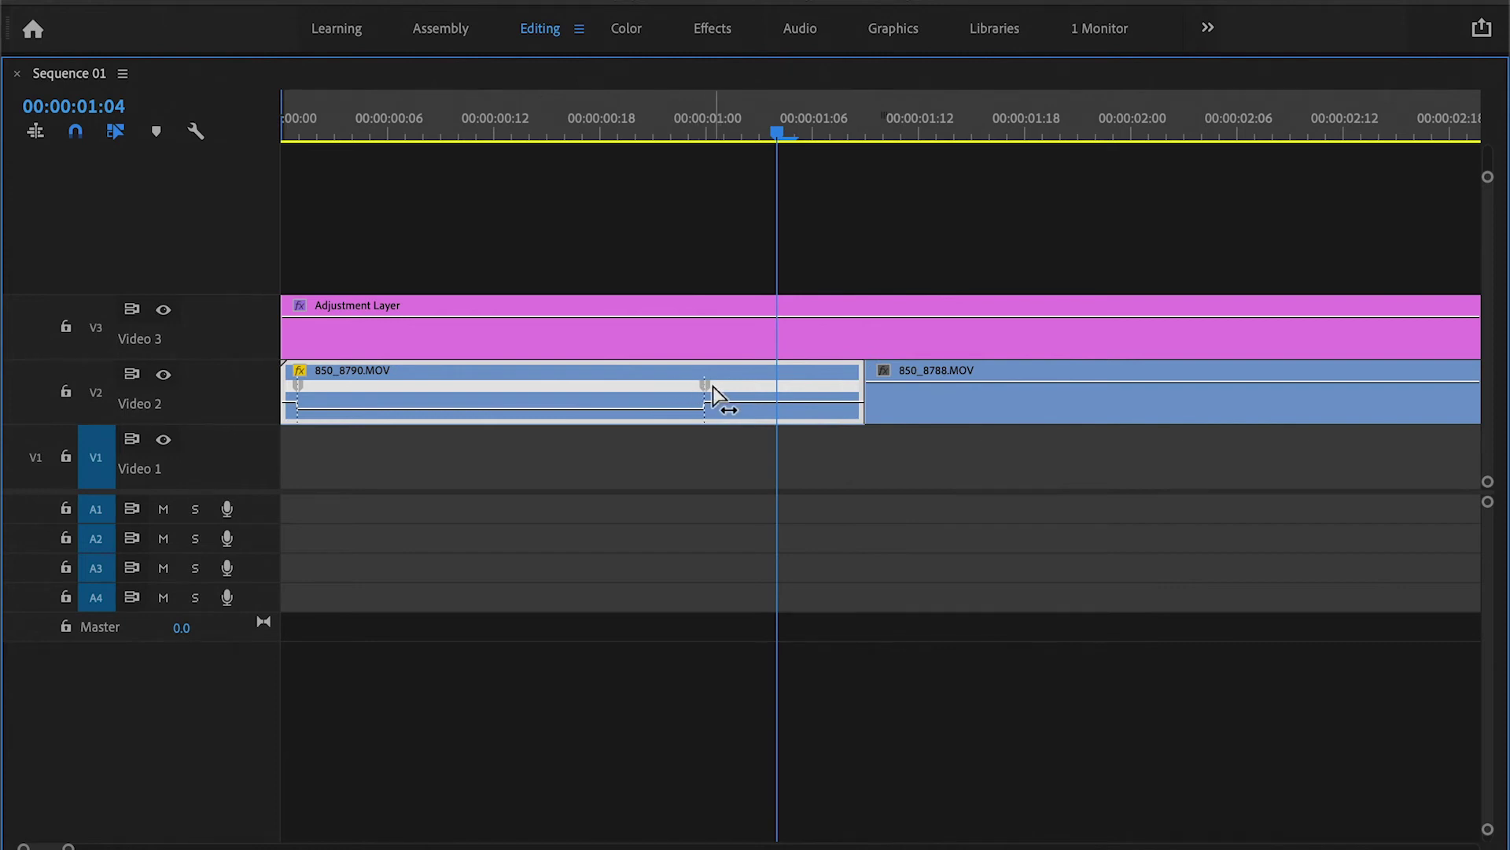
Split the second speed keyframe into a gradual ramp, then place the playhead five frames in
{"action": "left_click_drag", "start_coordinate": [711, 392], "coordinate": [810, 393]}
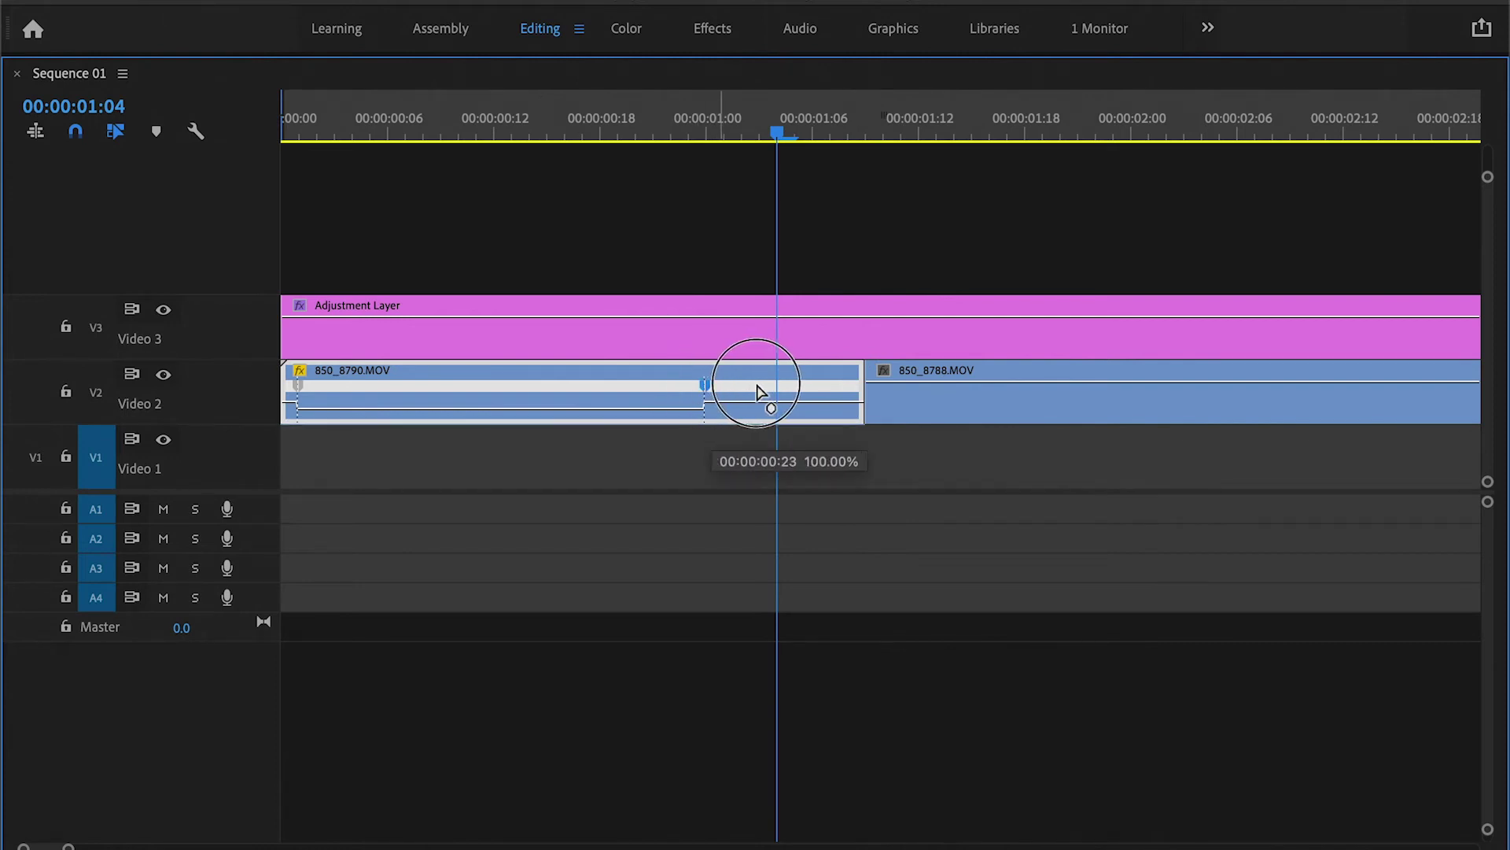
{"action": "left_click_drag", "start_coordinate": [747, 386], "coordinate": [822, 385]}
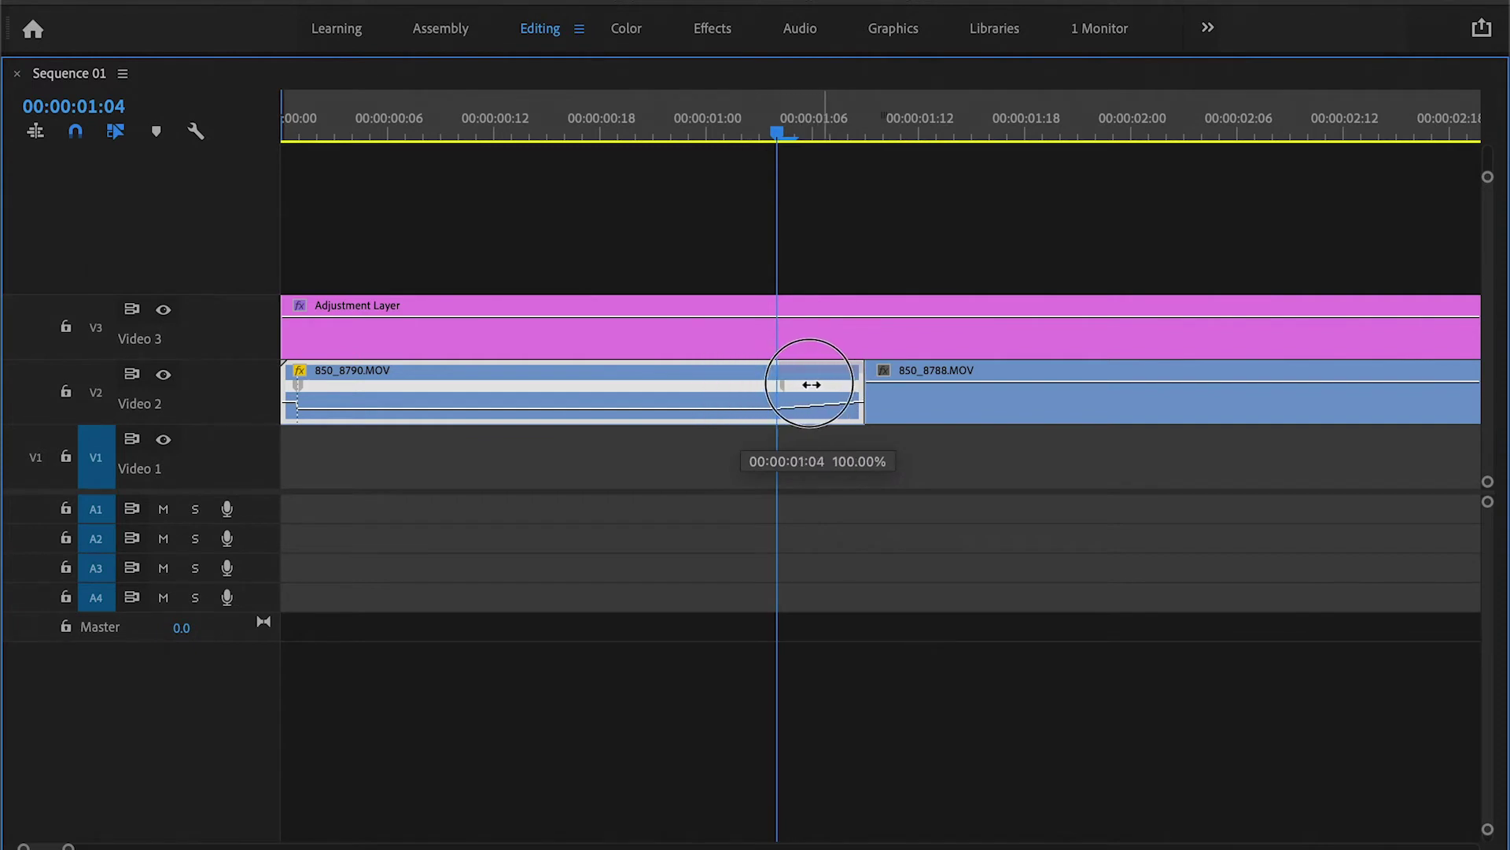
{"action": "left_click_drag", "start_coordinate": [823, 385], "coordinate": [813, 387]}
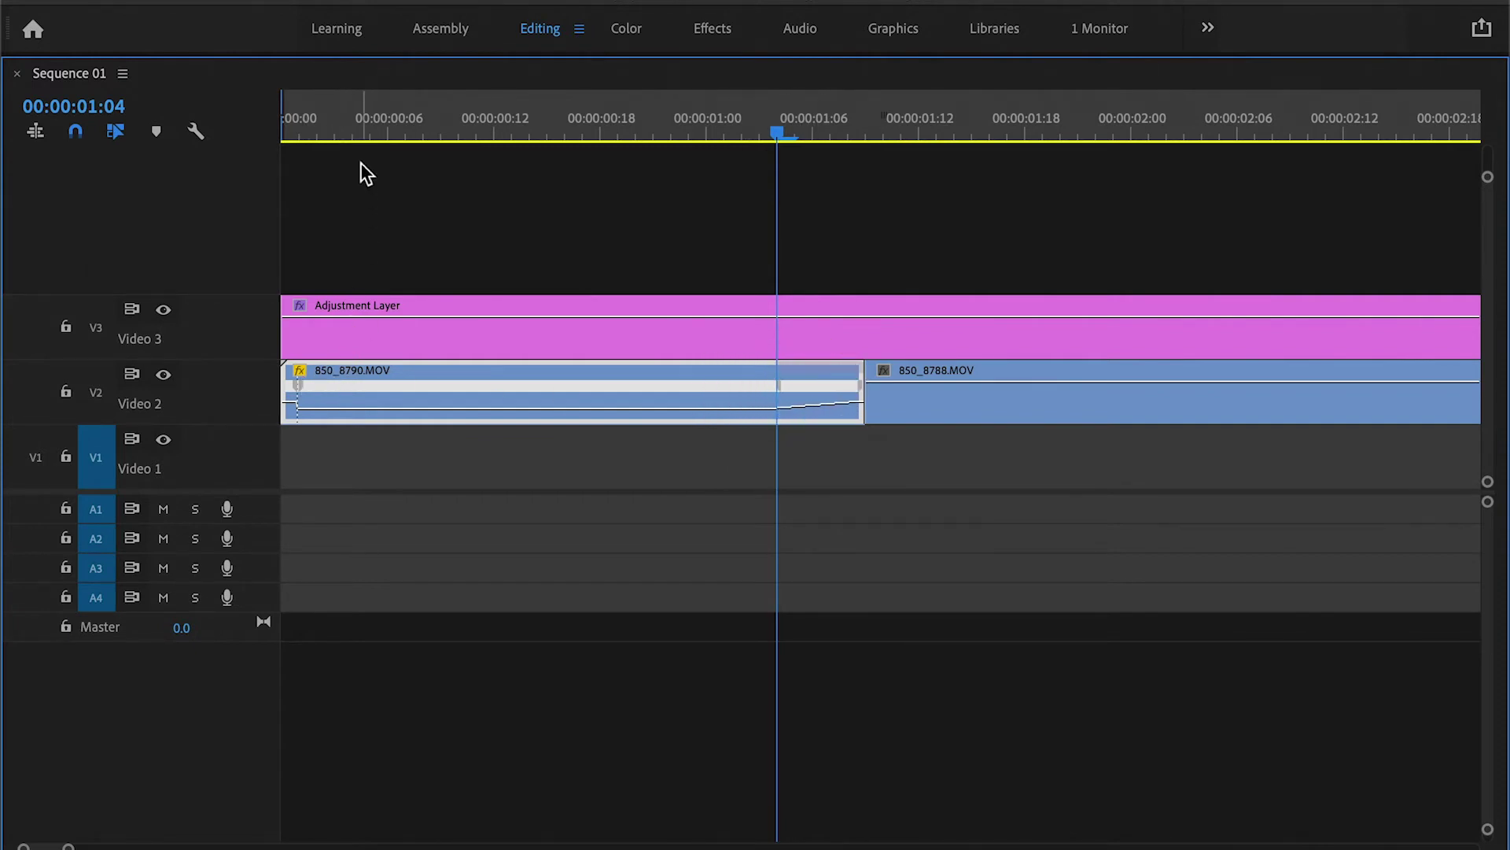
{"action": "left_click_drag", "start_coordinate": [331, 110], "coordinate": [163, 135]}
{"action": "key", "text": "shift+Right"}
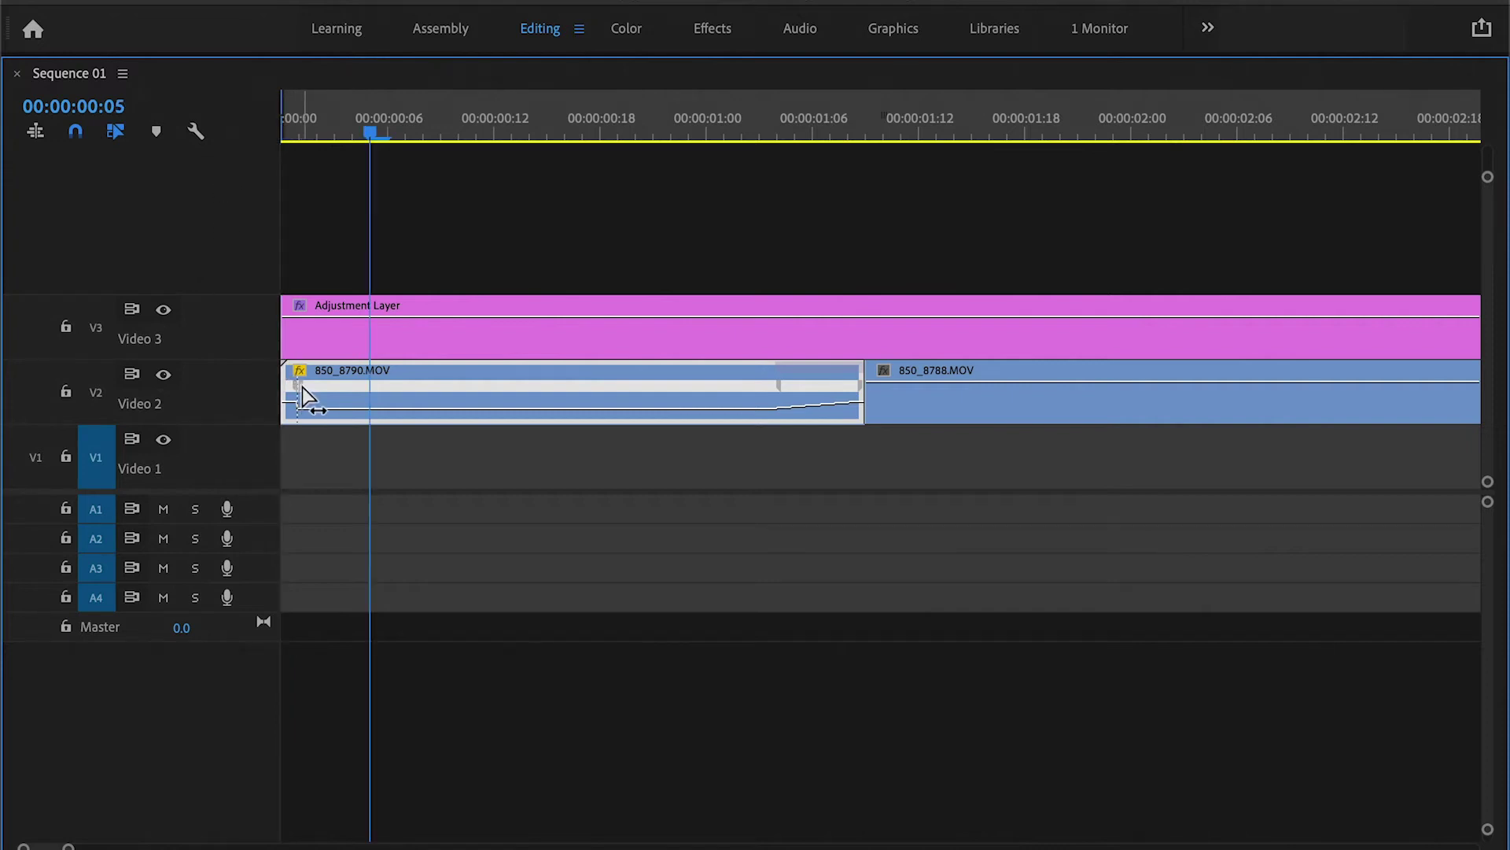
Ramp the first speed keyframe, extend 850_8790 to meet 850_8788, and adjust the second ramp
{"action": "left_click_drag", "start_coordinate": [301, 388], "coordinate": [389, 388]}
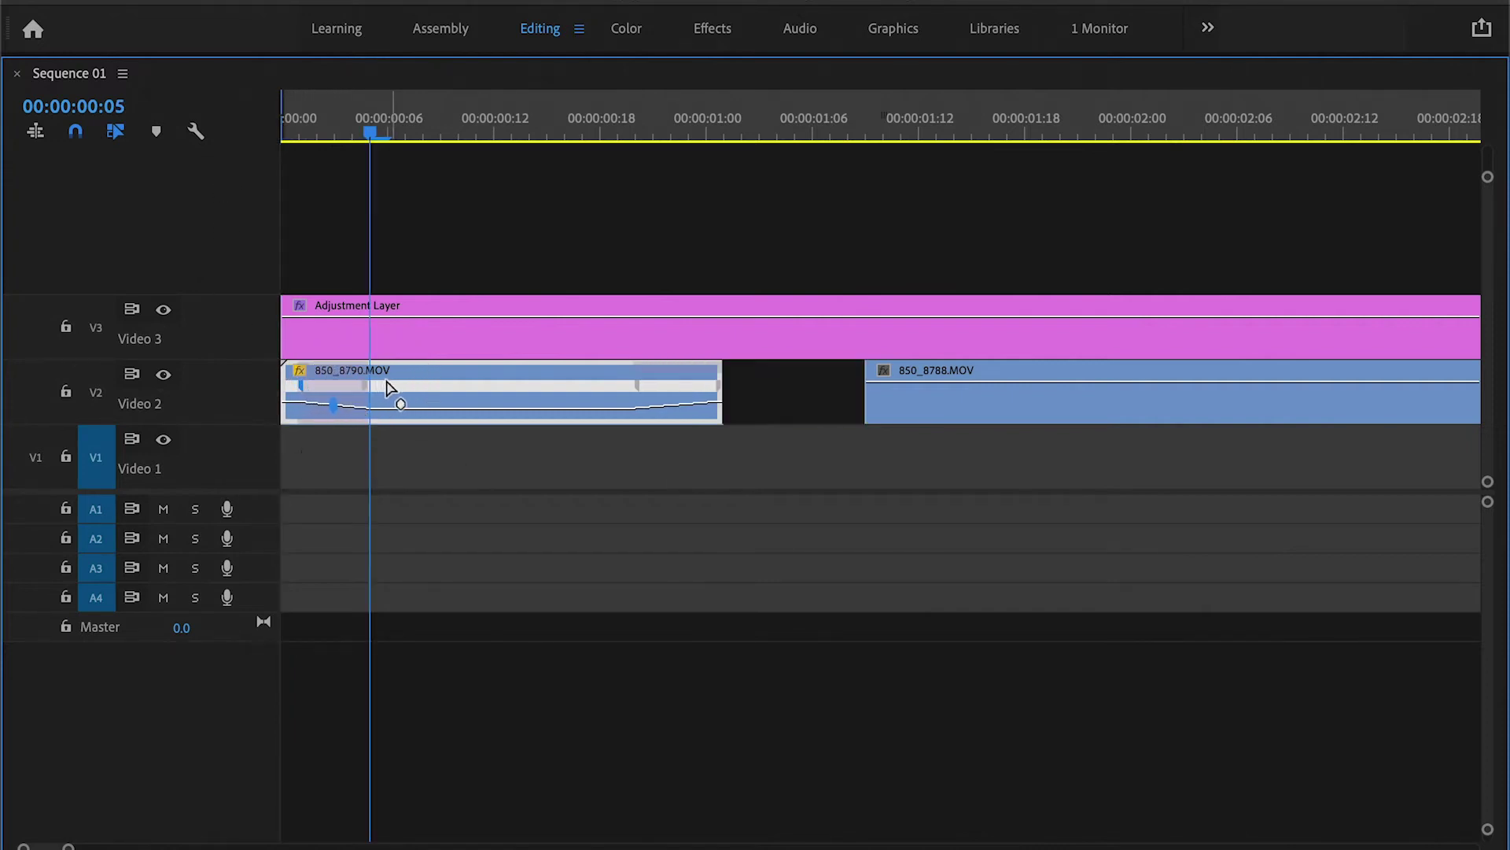
{"action": "left_click_drag", "start_coordinate": [722, 375], "coordinate": [965, 360]}
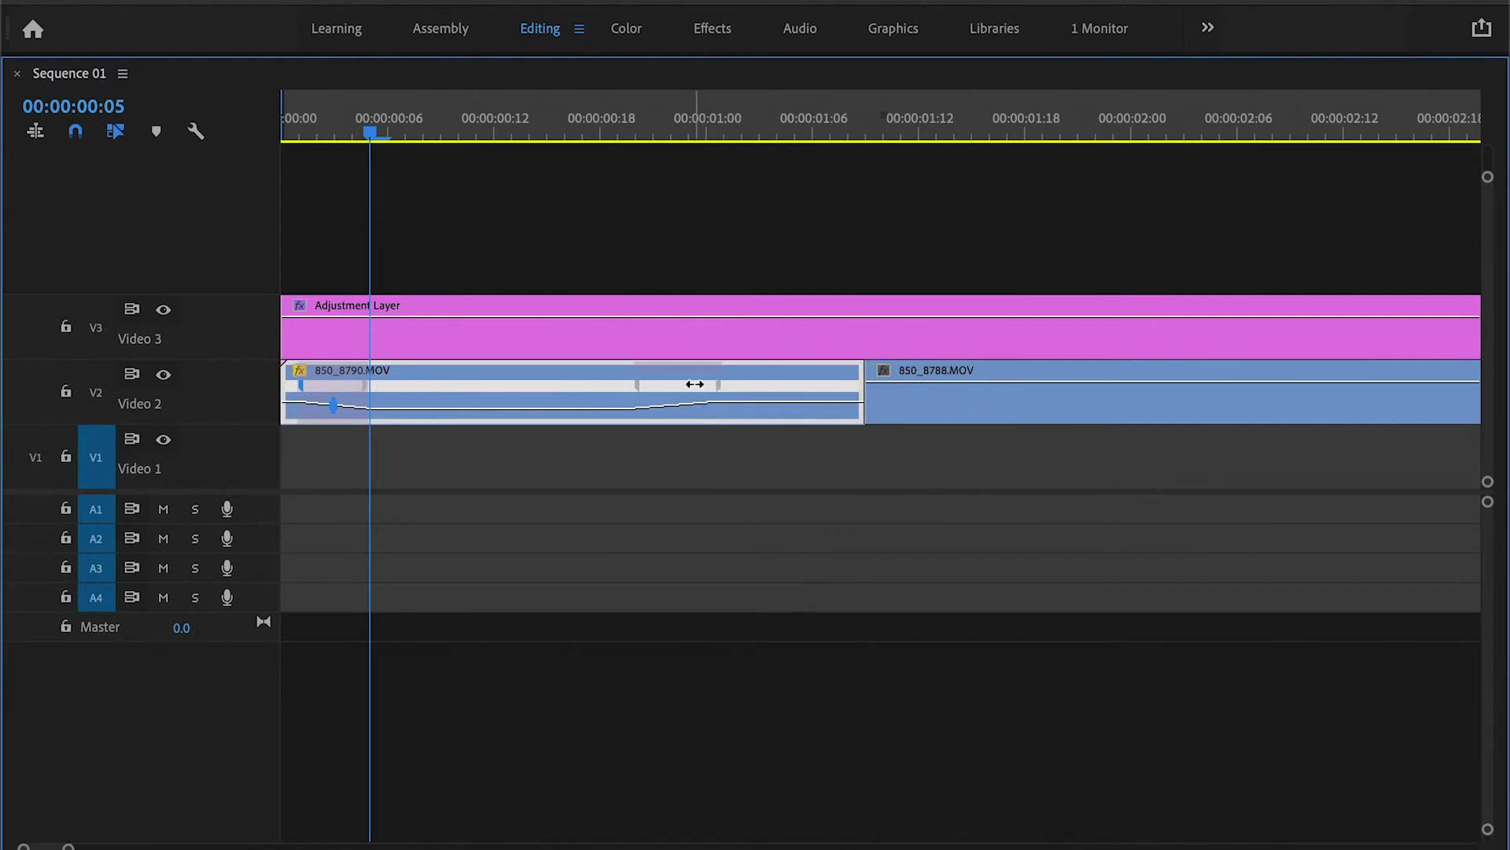
{"action": "left_click_drag", "start_coordinate": [694, 384], "coordinate": [837, 371]}
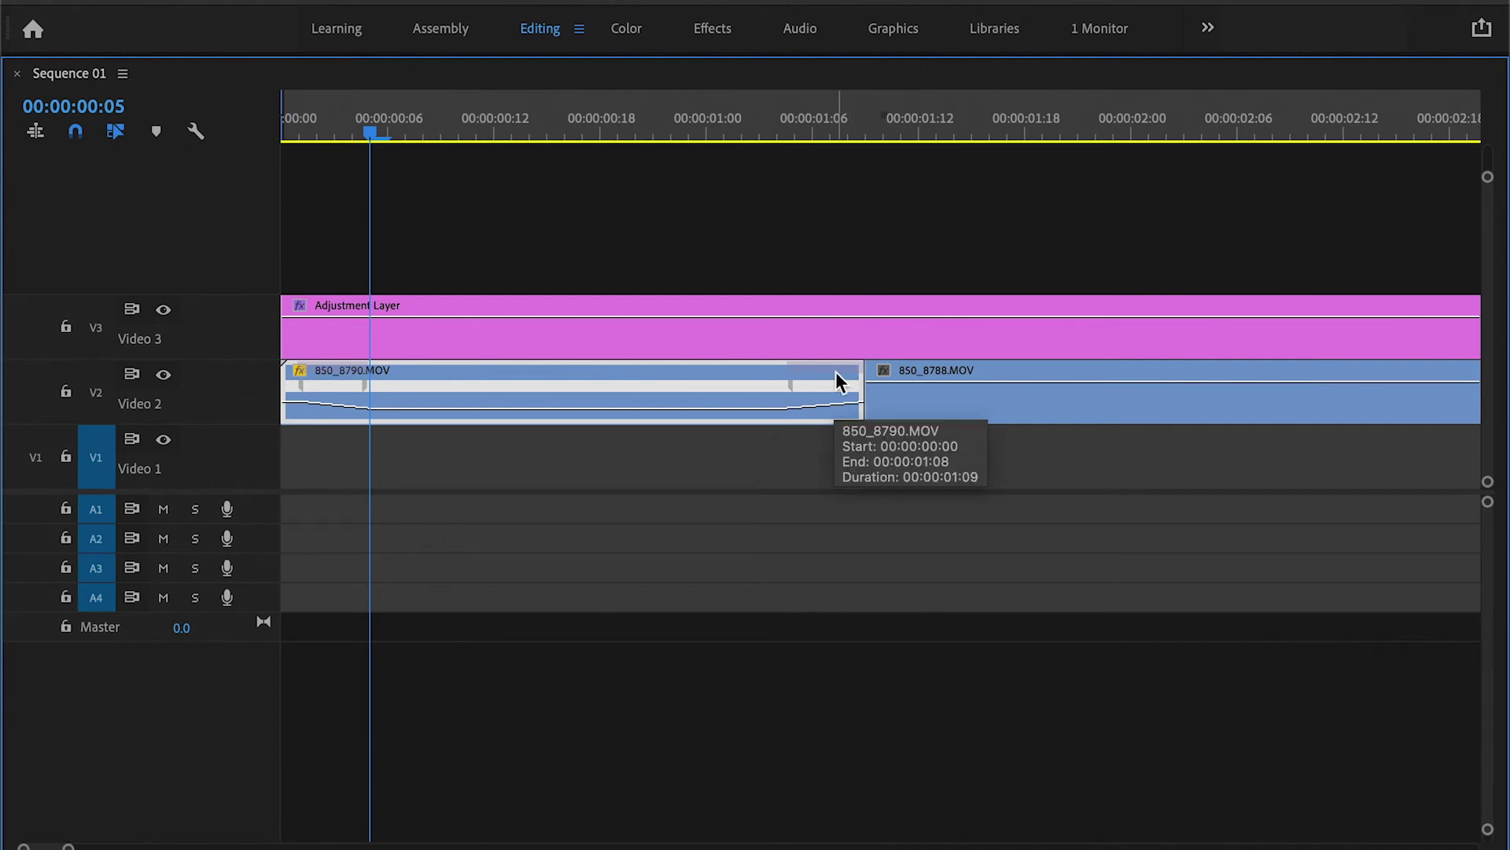
Restore the normal panel layout and play the sequence from the start to 00:00:01:22
{"action": "key", "text": "grave"}
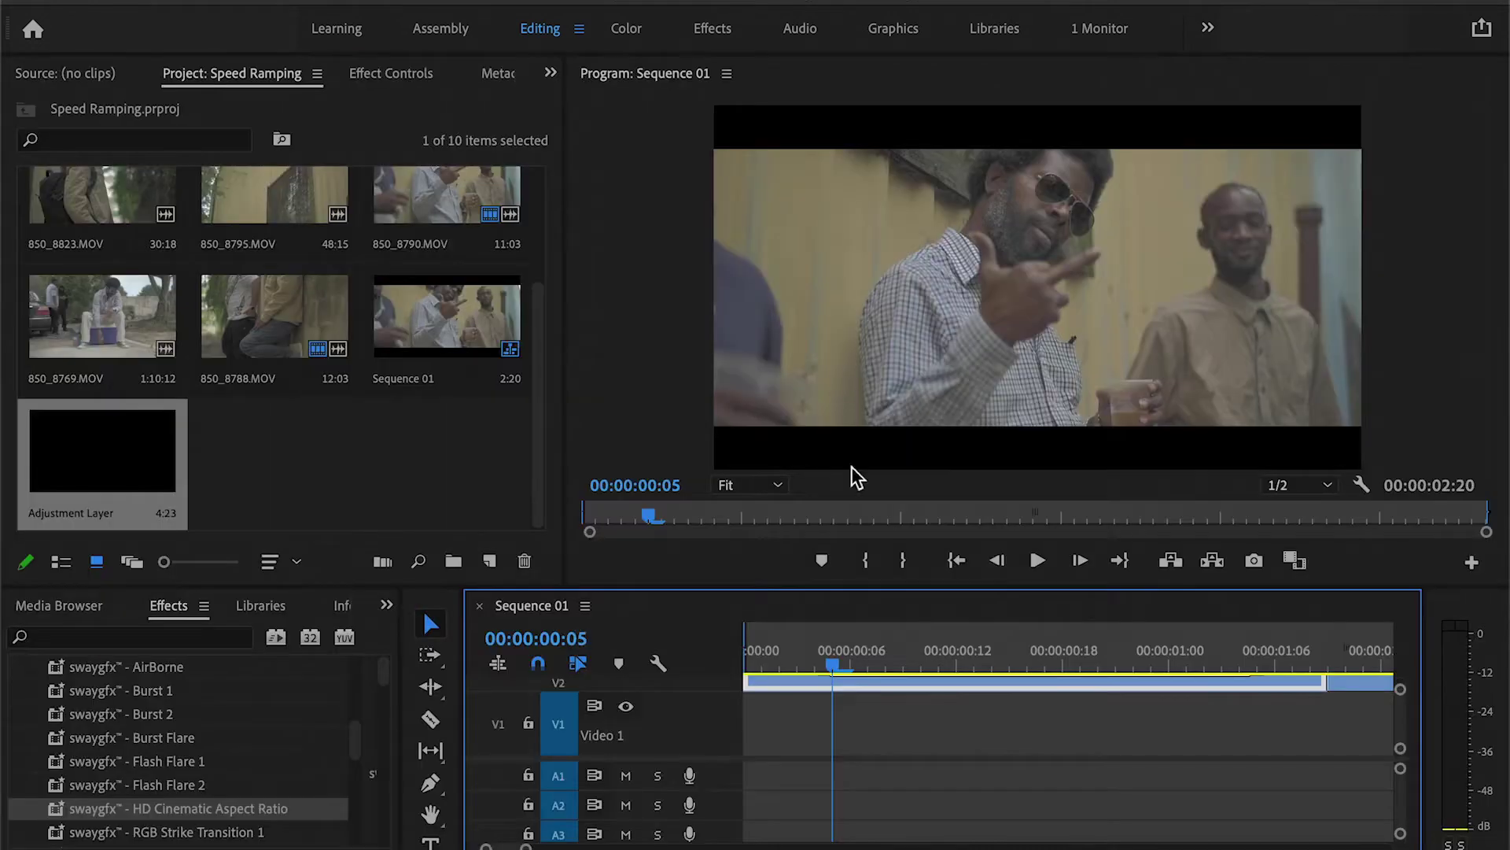
{"action": "key", "text": "Home"}
{"action": "key", "text": "space"}
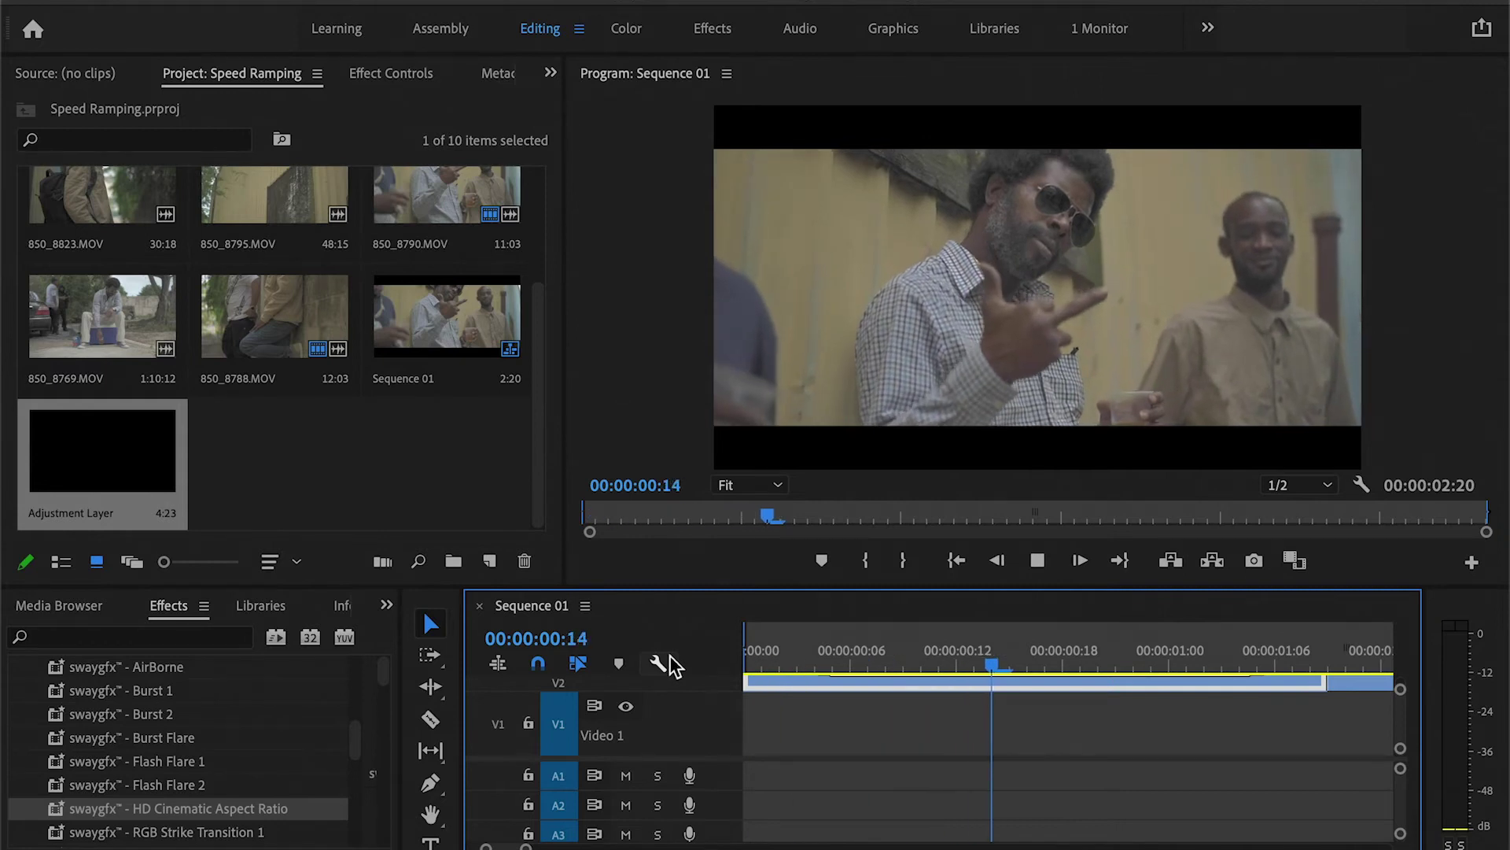
{"action": "key", "text": "space"}
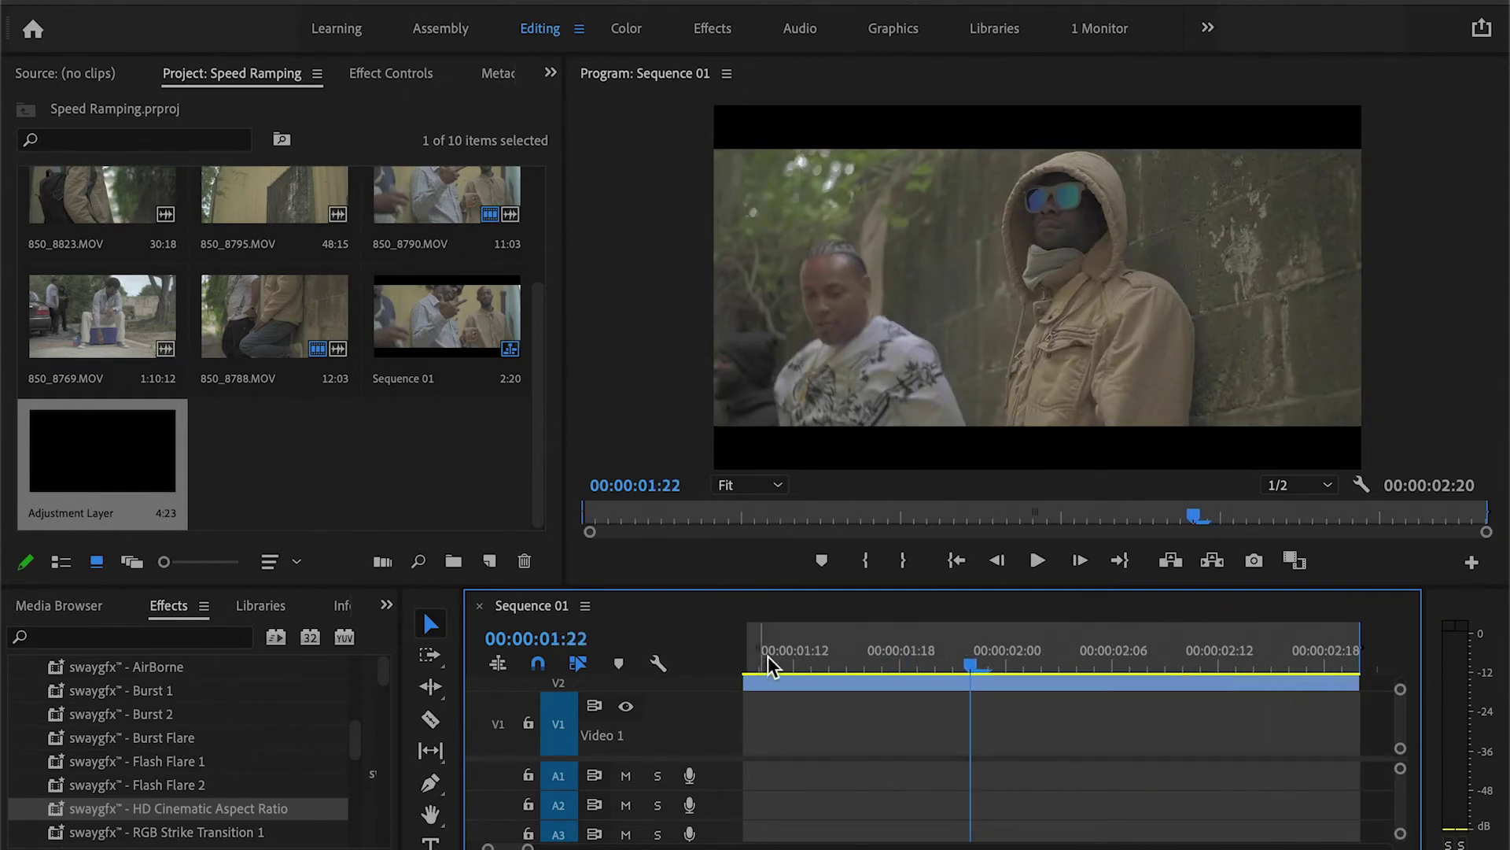
Maximize the timeline and show the Time Remapping Speed line on 850_8788.MOV
{"action": "key", "text": "grave"}
{"action": "key", "text": "Up"}
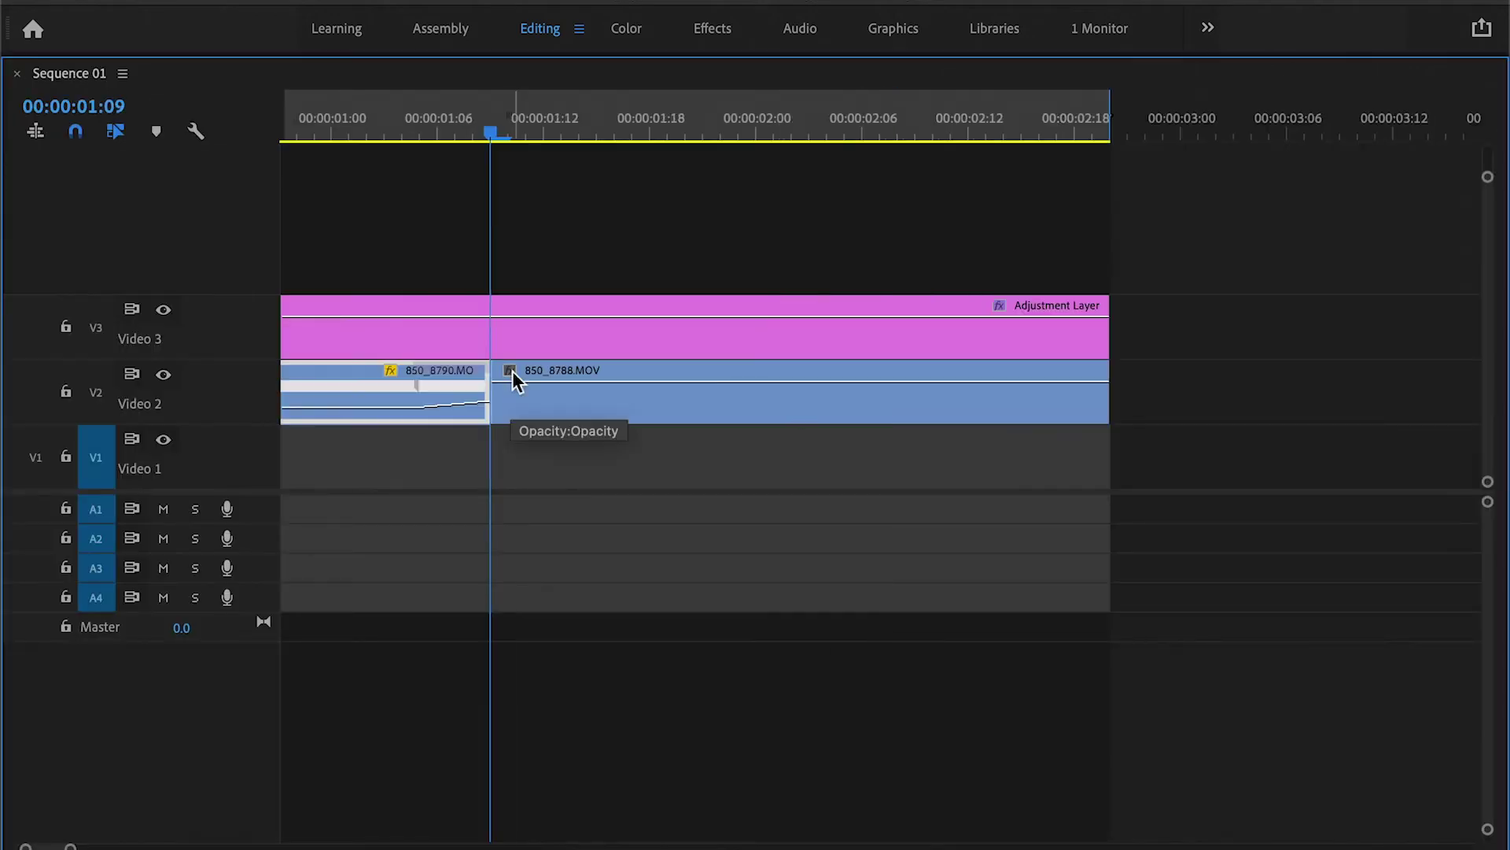
{"action": "left_click", "coordinate": [511, 370]}
{"action": "mouse_move", "coordinate": [578, 454]}
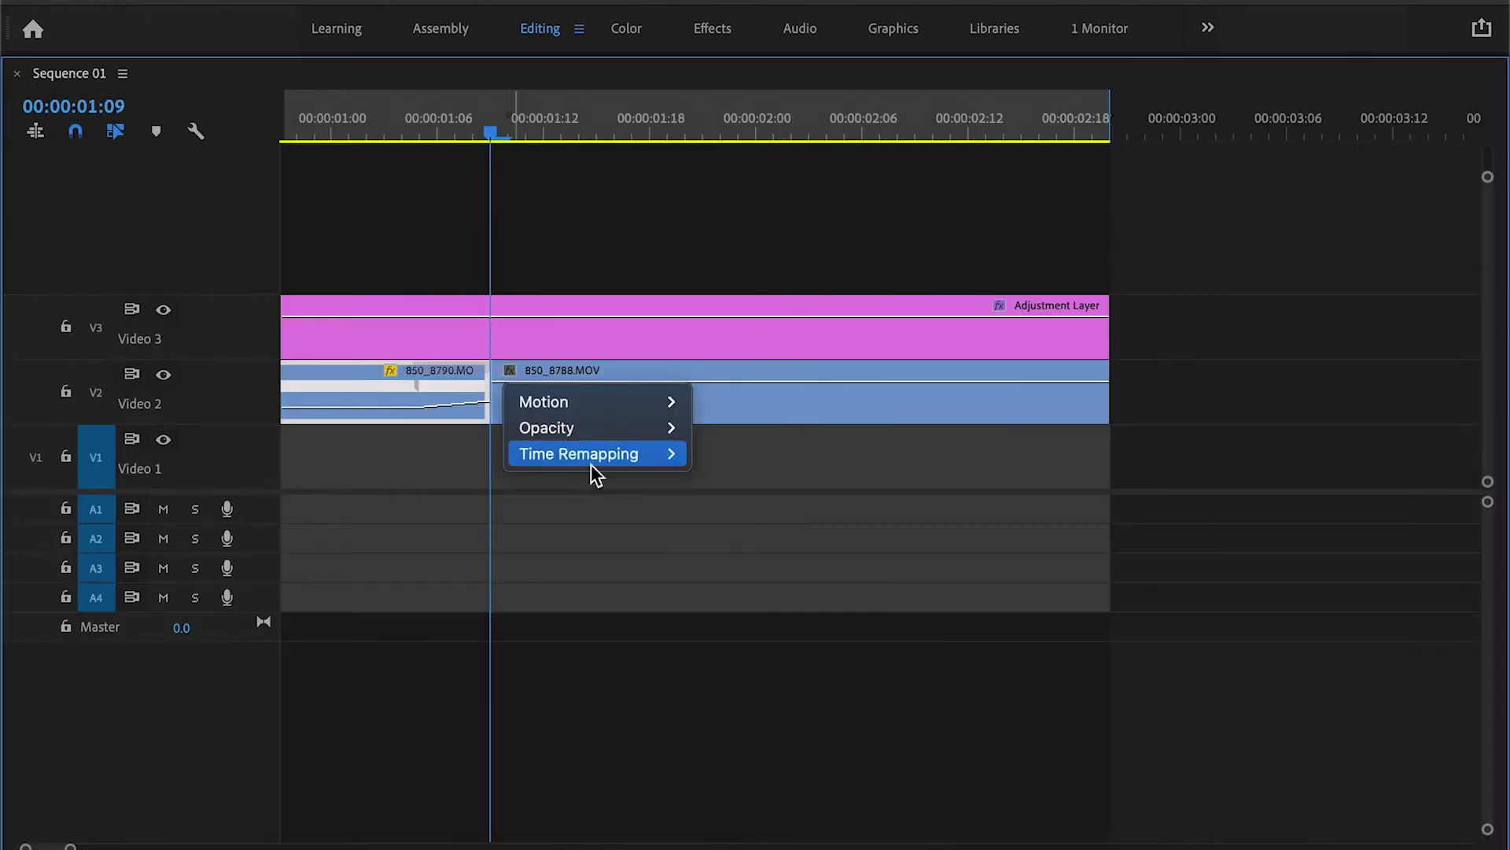
{"action": "left_click", "coordinate": [713, 454]}
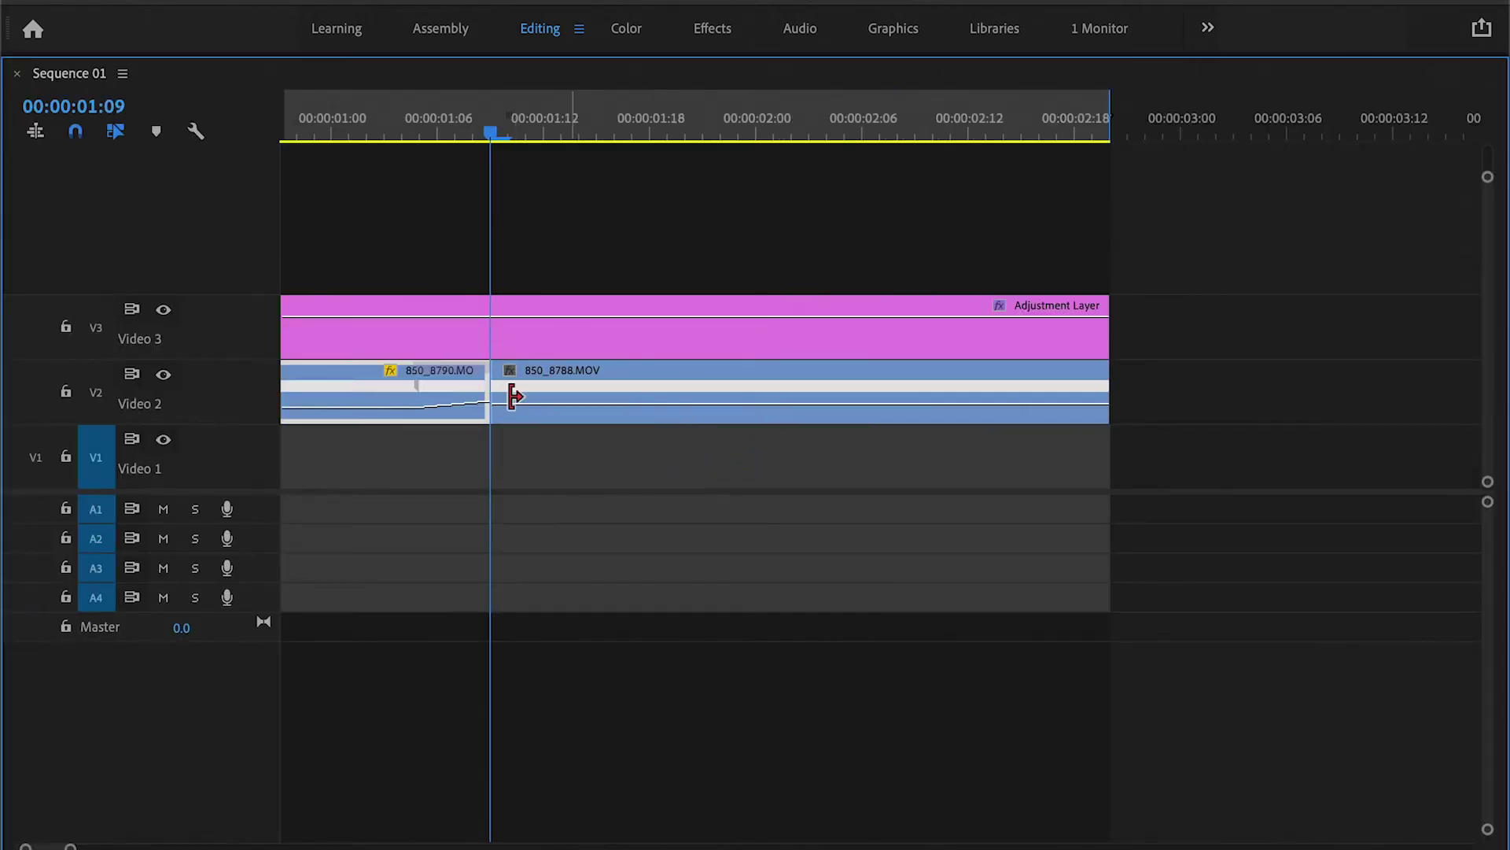
Add a speed keyframe at 00:00:01:14 and move the playhead to 00:00:02:15
{"action": "key", "text": "space"}
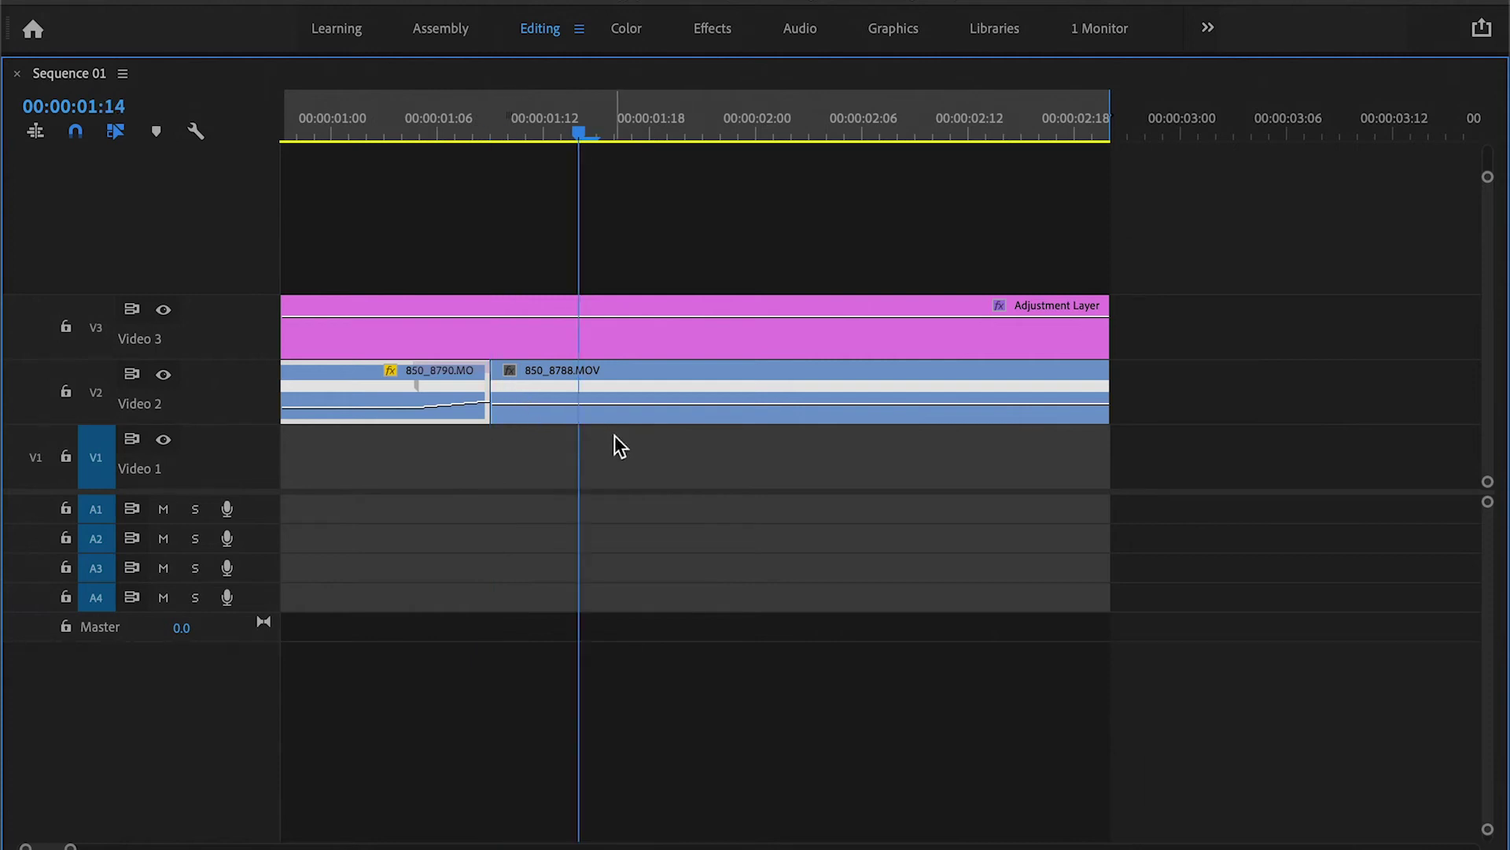
{"action": "left_click", "coordinate": [579, 404], "text": "ctrl"}
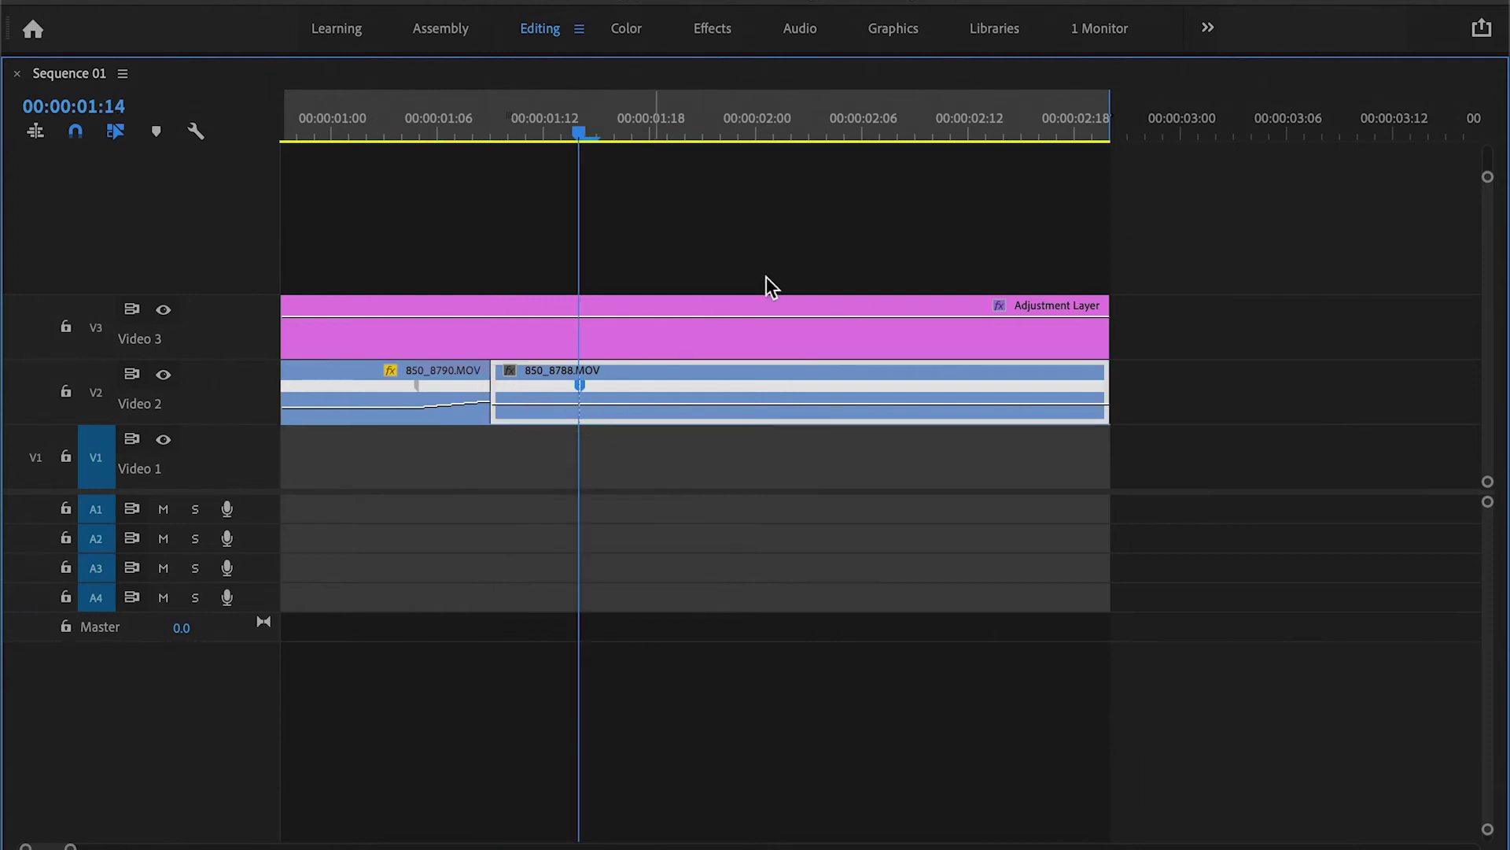
{"action": "left_click", "coordinate": [1109, 138]}
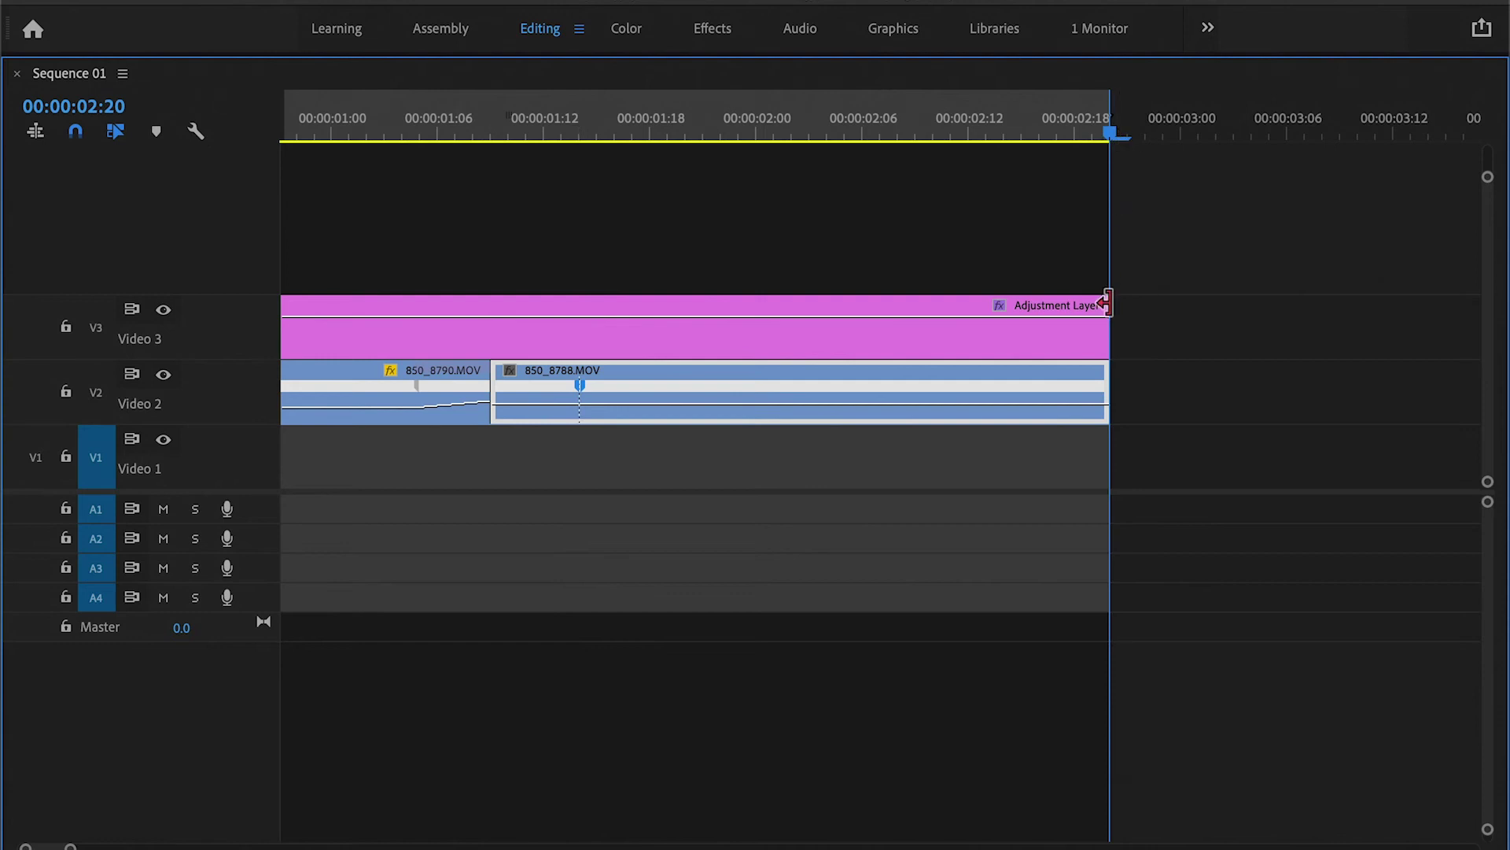
{"action": "key", "text": "shift+Left"}
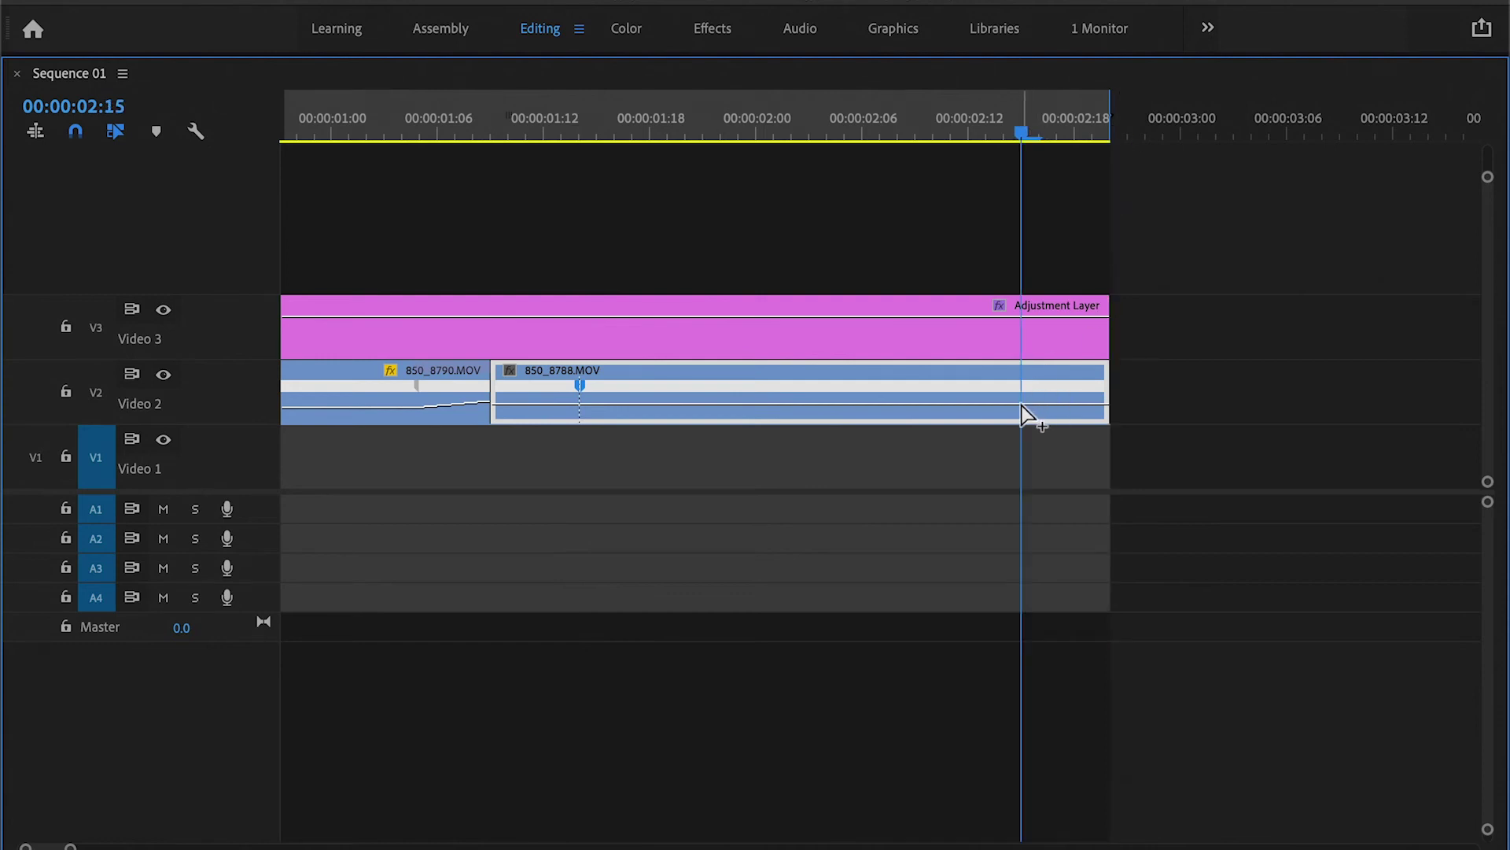
Add the second speed keyframe, raise the middle section to about 500%, and extend the clip end
{"action": "left_click", "coordinate": [1050, 405], "text": "ctrl"}
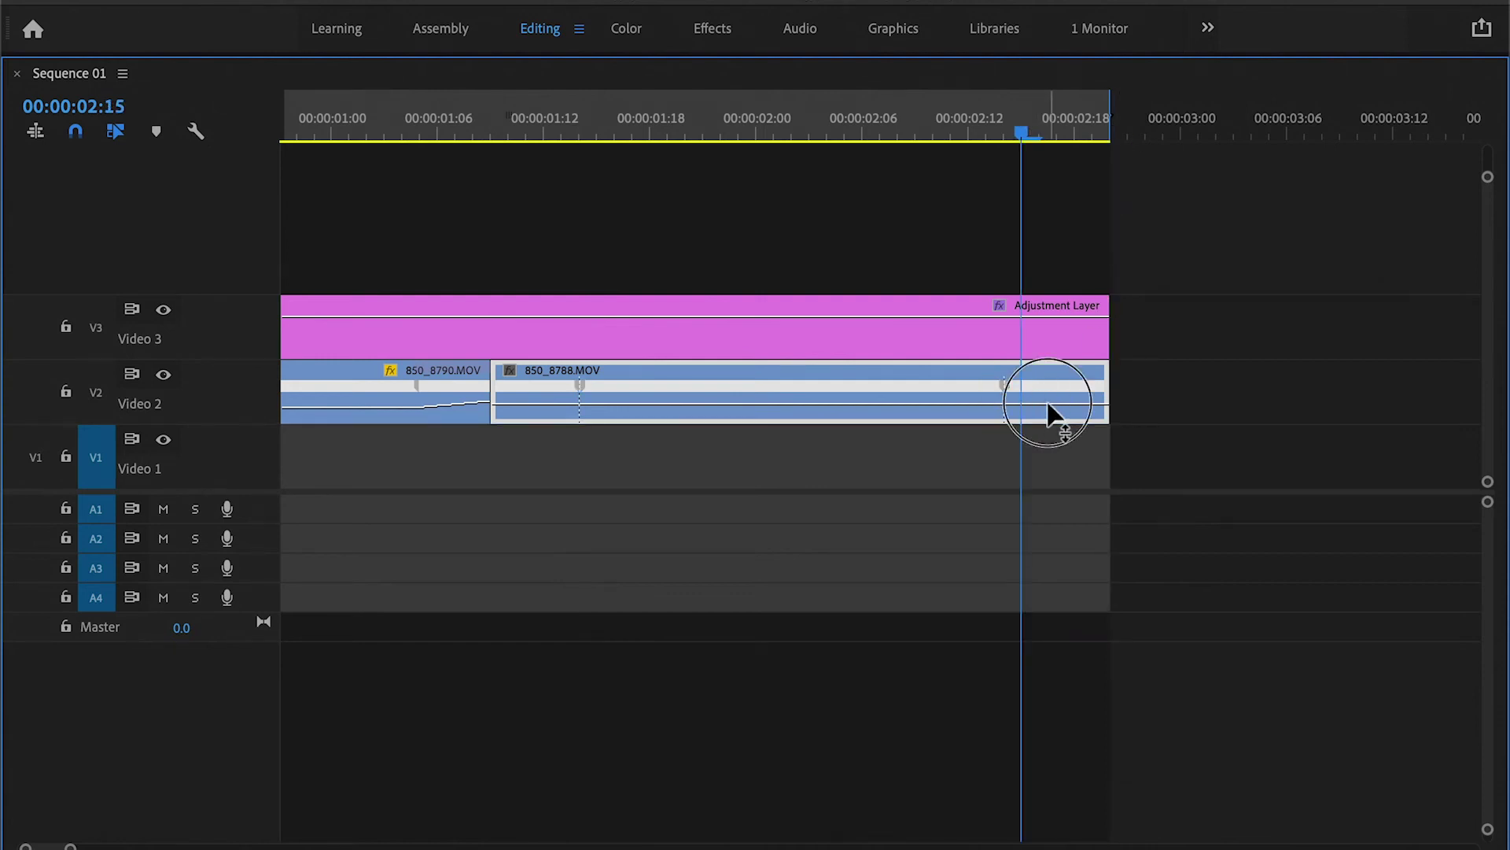
{"action": "mouse_move", "coordinate": [1039, 405]}
{"action": "left_mouse_down"}
{"action": "mouse_move", "coordinate": [1040, 431]}
{"action": "mouse_move", "coordinate": [1039, 392]}
{"action": "mouse_move", "coordinate": [1119, 379]}
{"action": "mouse_move", "coordinate": [1103, 378]}
{"action": "left_mouse_up"}
{"action": "left_click_drag", "start_coordinate": [541, 409], "coordinate": [540, 396]}
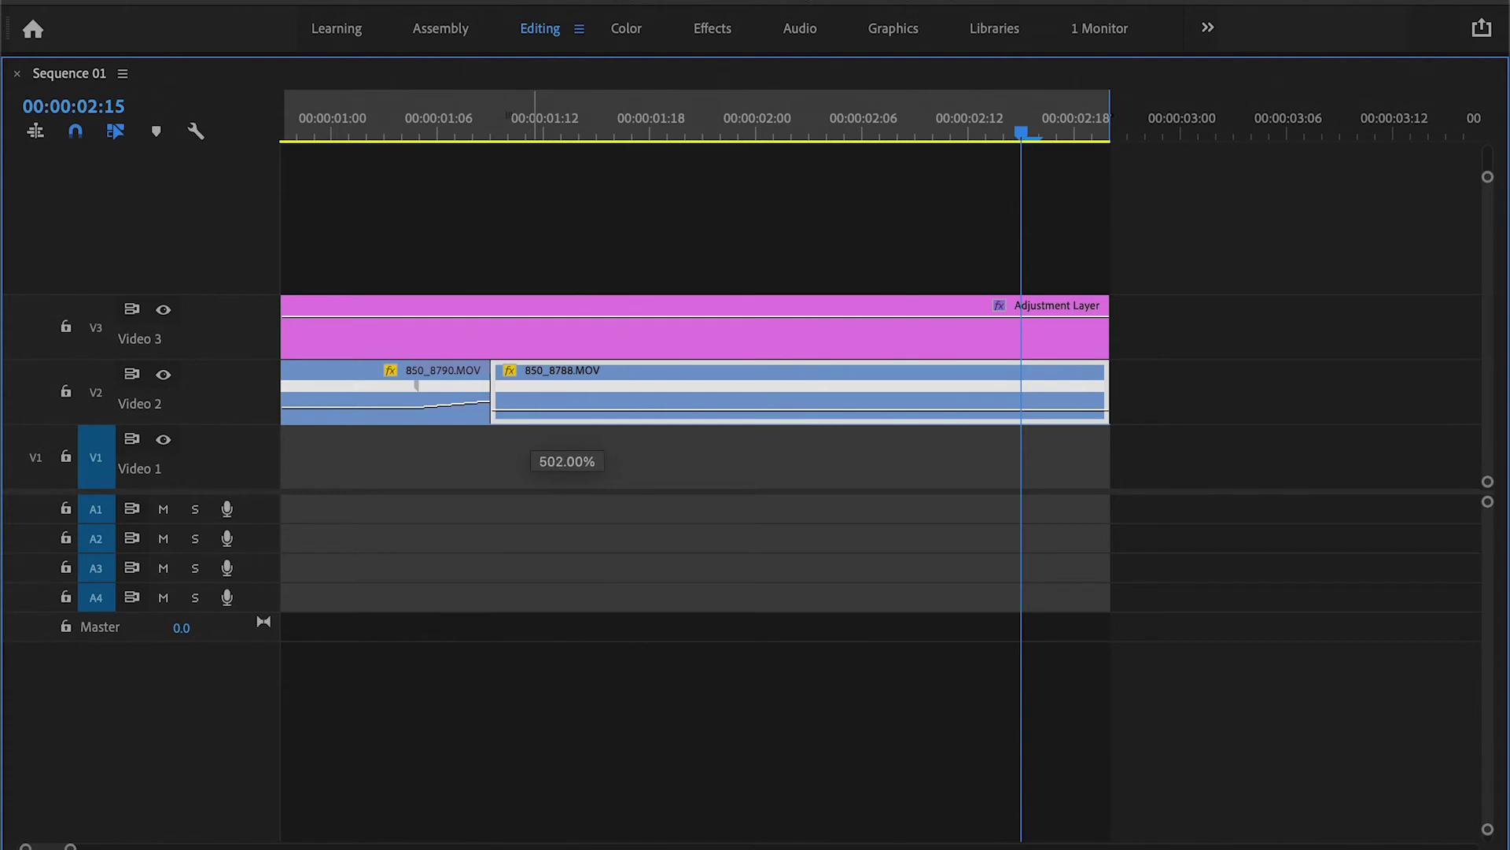
{"action": "left_click_drag", "start_coordinate": [542, 396], "coordinate": [541, 384]}
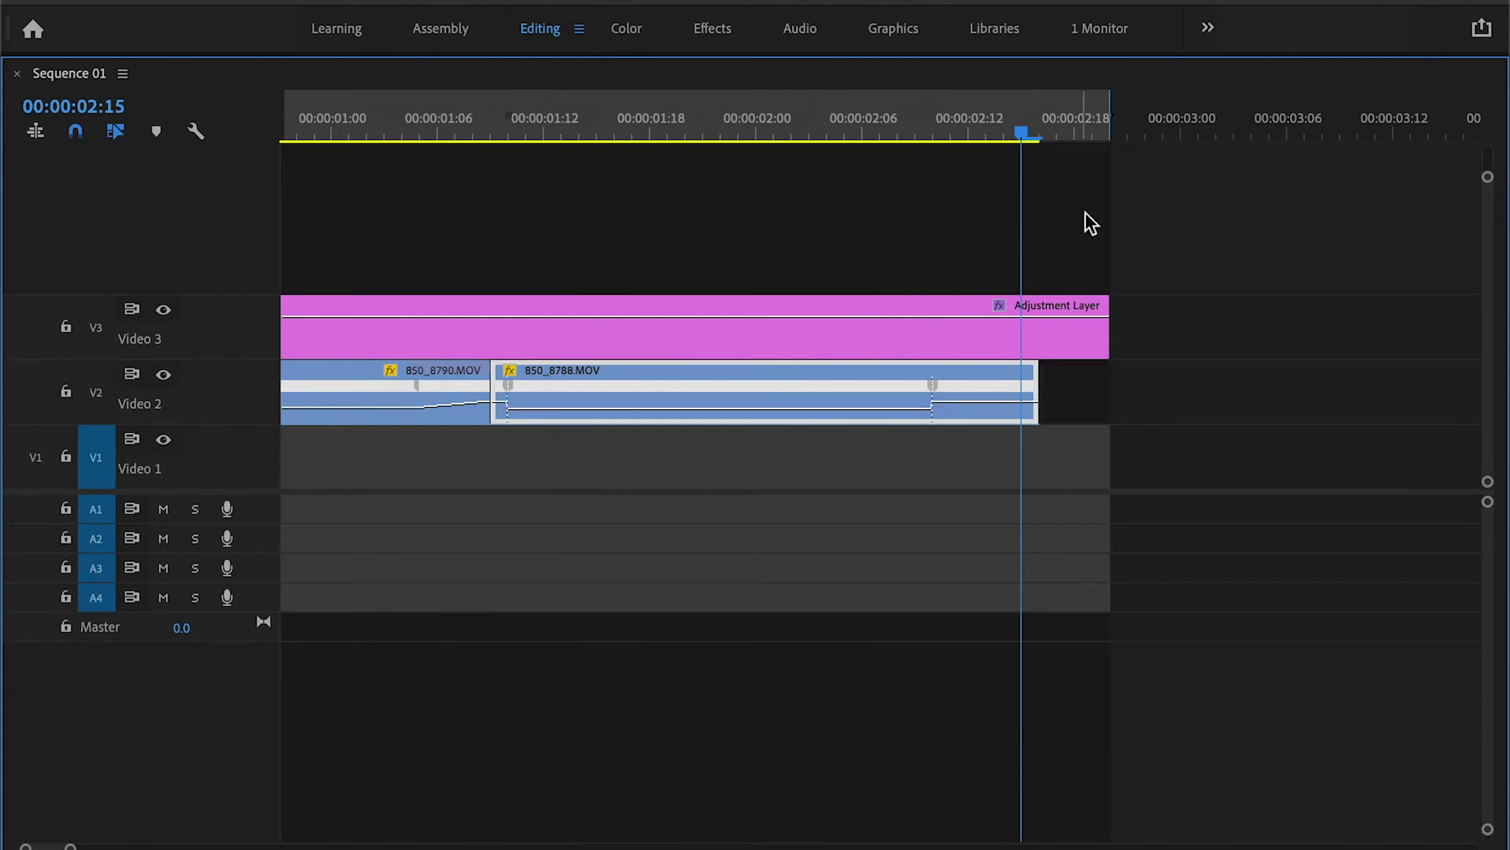
{"action": "mouse_move", "coordinate": [1040, 390]}
{"action": "left_mouse_down"}
{"action": "mouse_move", "coordinate": [1155, 373]}
{"action": "mouse_move", "coordinate": [1109, 376]}
{"action": "left_mouse_up"}
Turn the speed keyframe into a gradual ramp and trim 850_8788 to the adjustment layer's end
{"action": "left_click_drag", "start_coordinate": [944, 396], "coordinate": [1022, 395]}
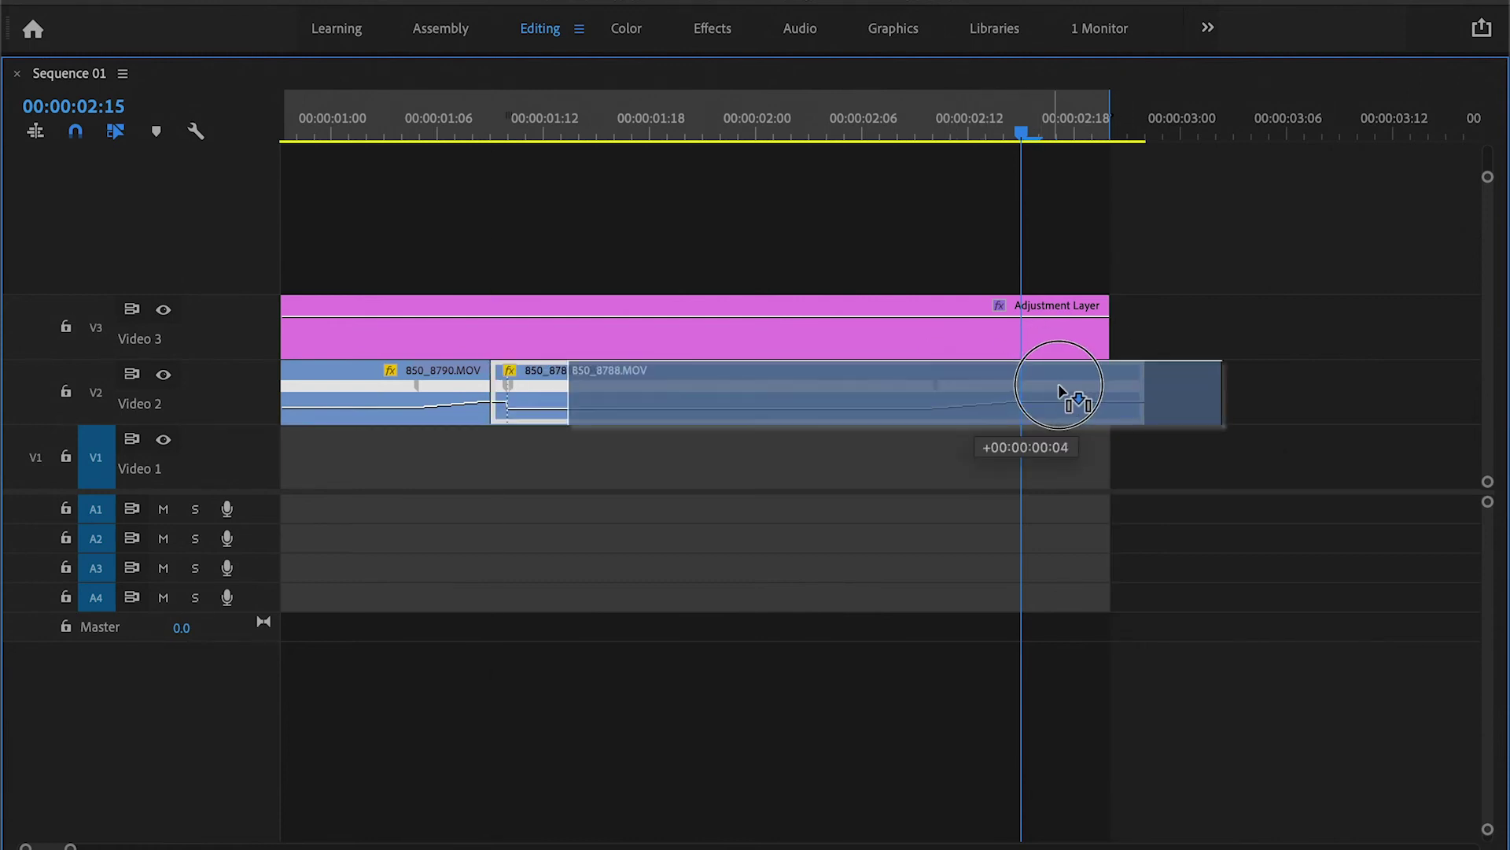
{"action": "left_click_drag", "start_coordinate": [978, 396], "coordinate": [1065, 389]}
{"action": "key", "text": "ctrl+z"}
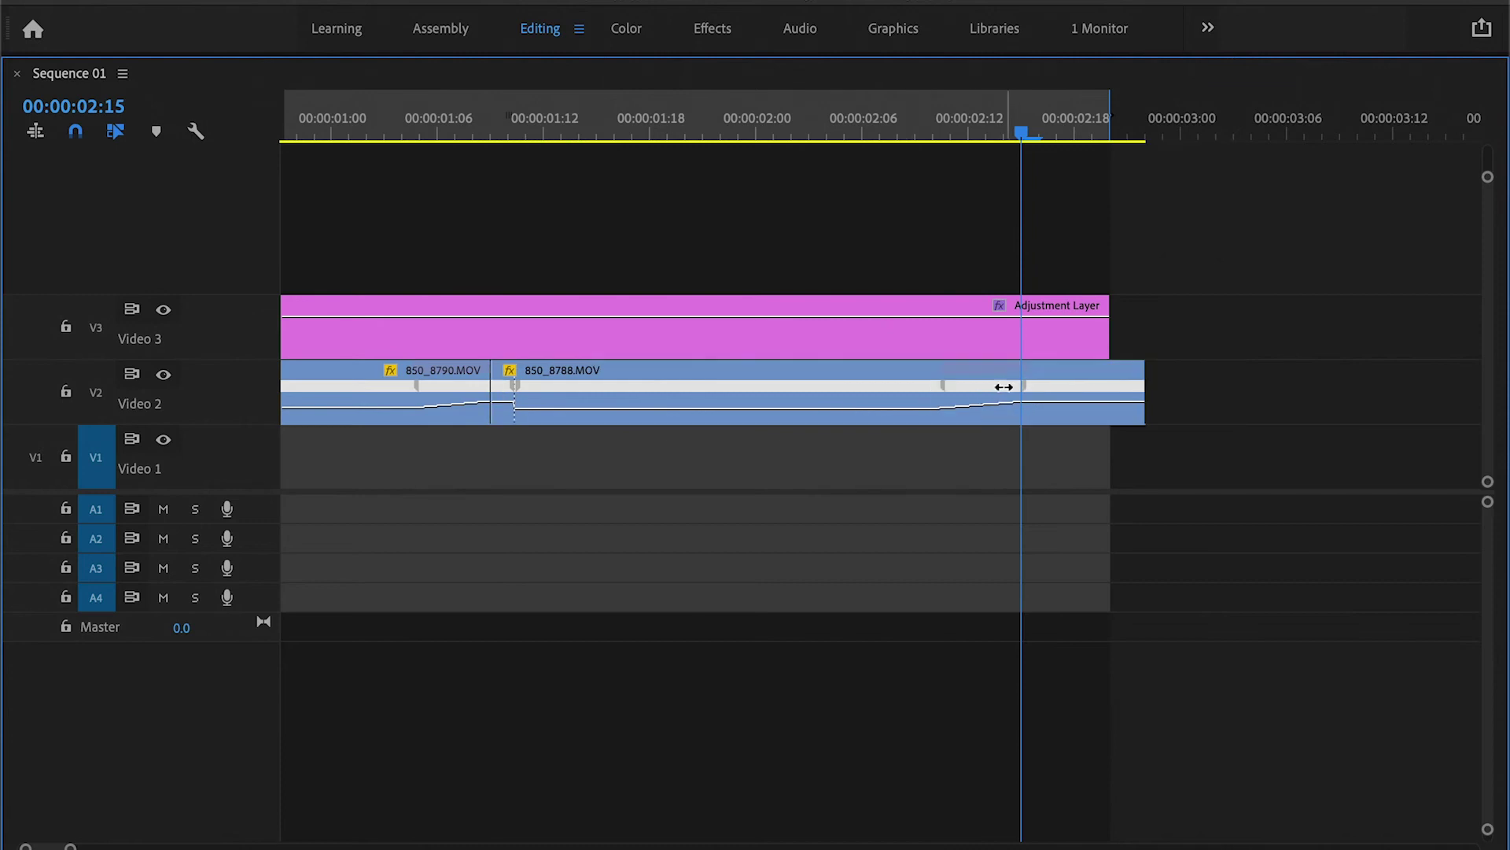
{"action": "left_click_drag", "start_coordinate": [972, 383], "coordinate": [1065, 383]}
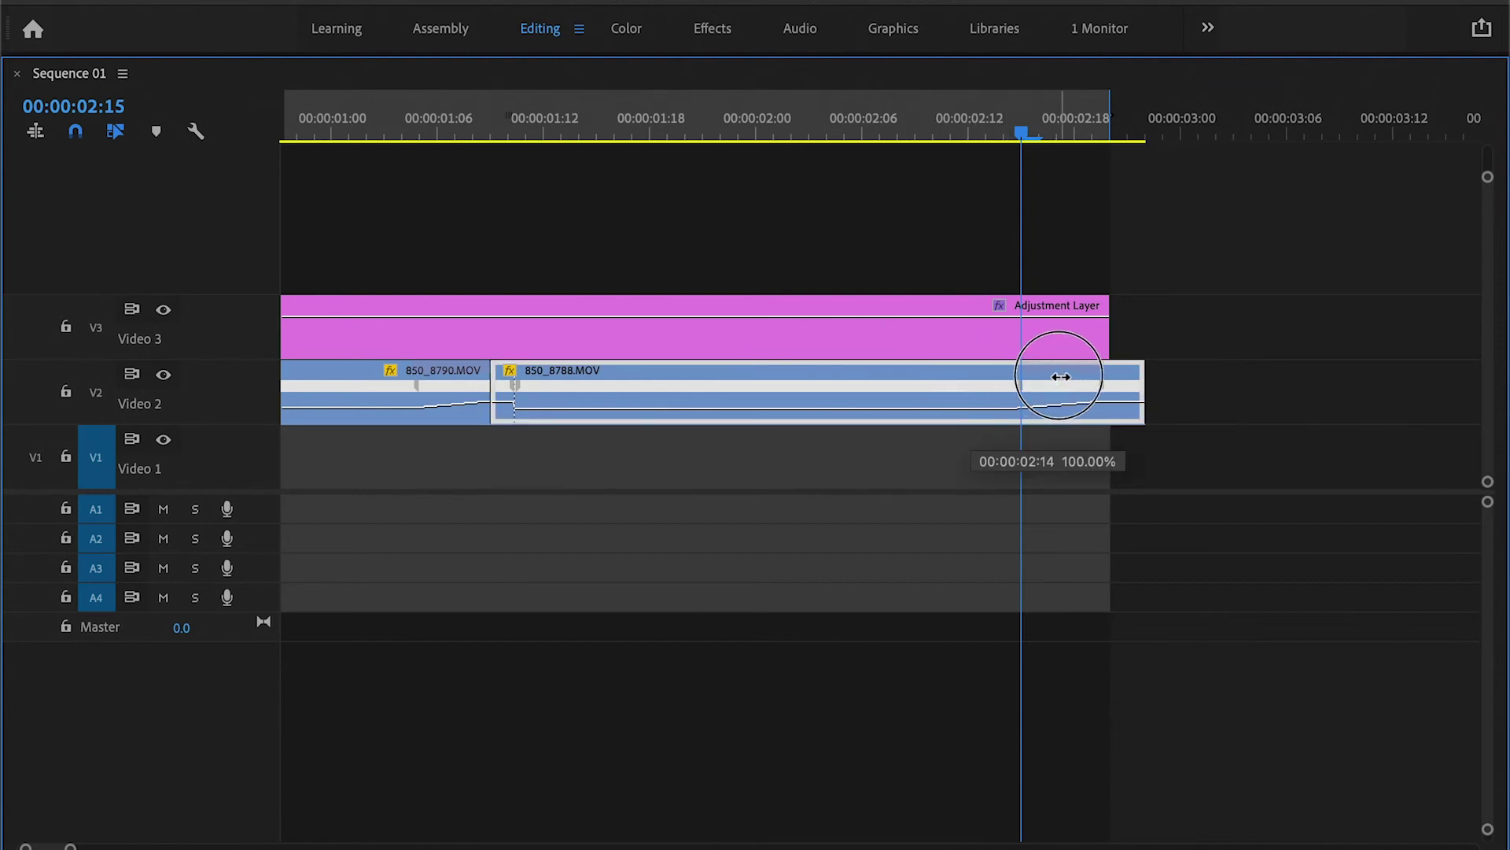
{"action": "left_click_drag", "start_coordinate": [1234, 384], "coordinate": [1109, 383]}
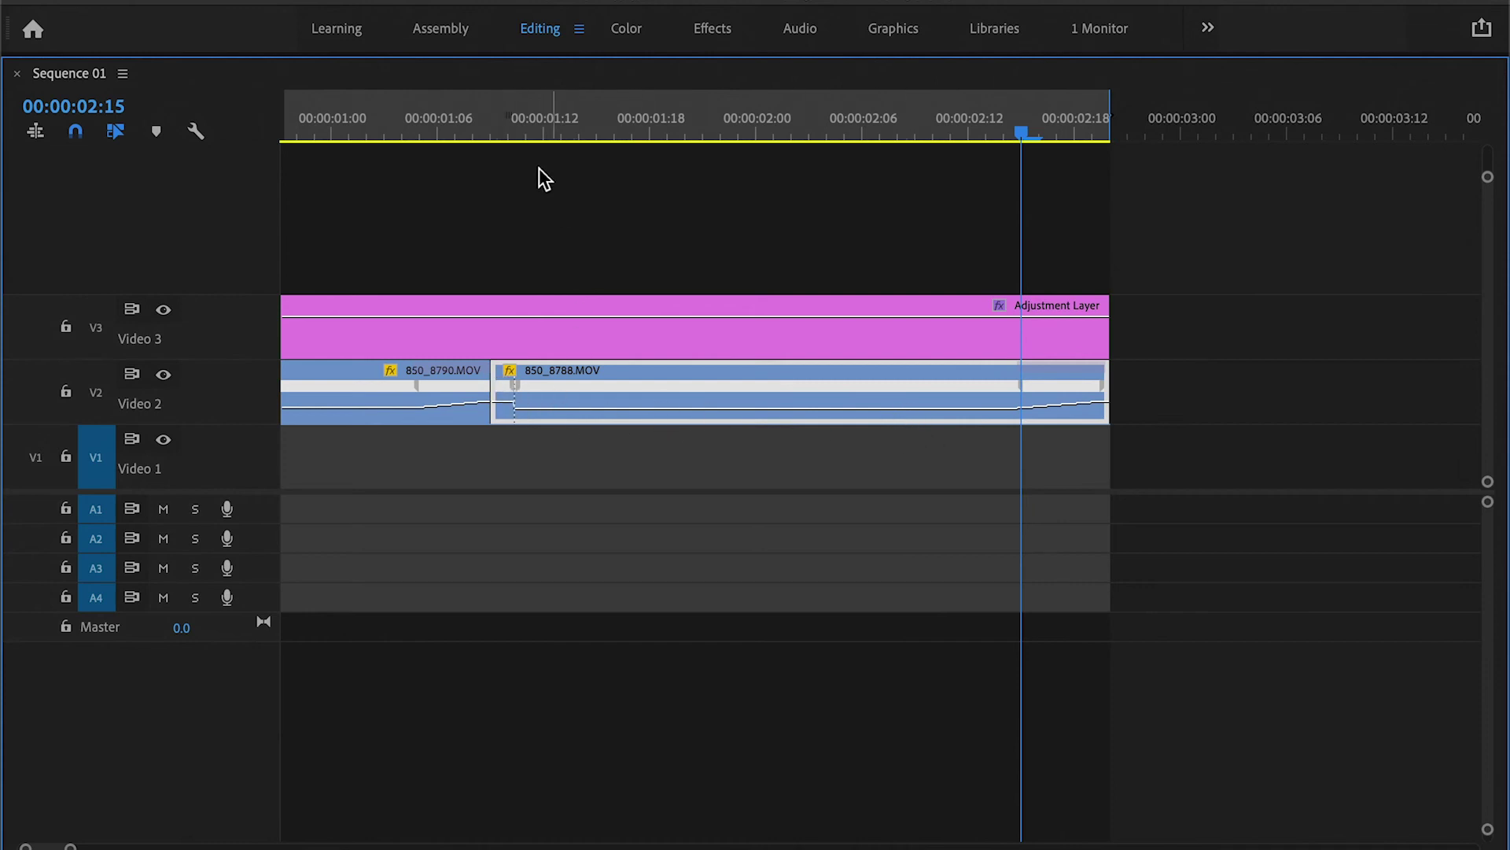
Add a speed keyframe five frames into 850_8788 and raise the middle section's speed
{"action": "left_click_drag", "start_coordinate": [489, 130], "coordinate": [511, 133]}
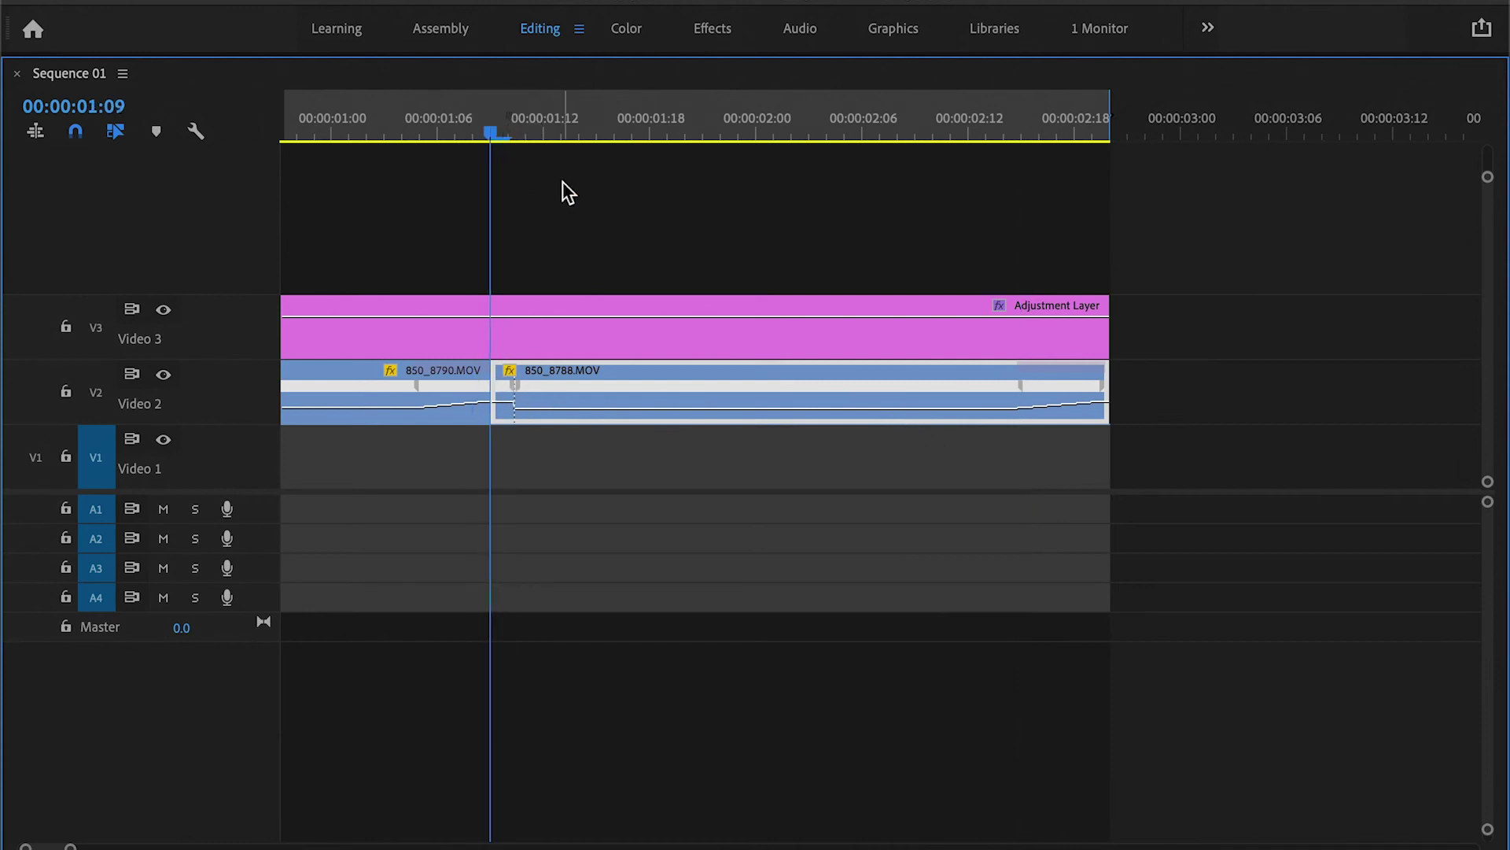
{"action": "key", "text": "shift+Right"}
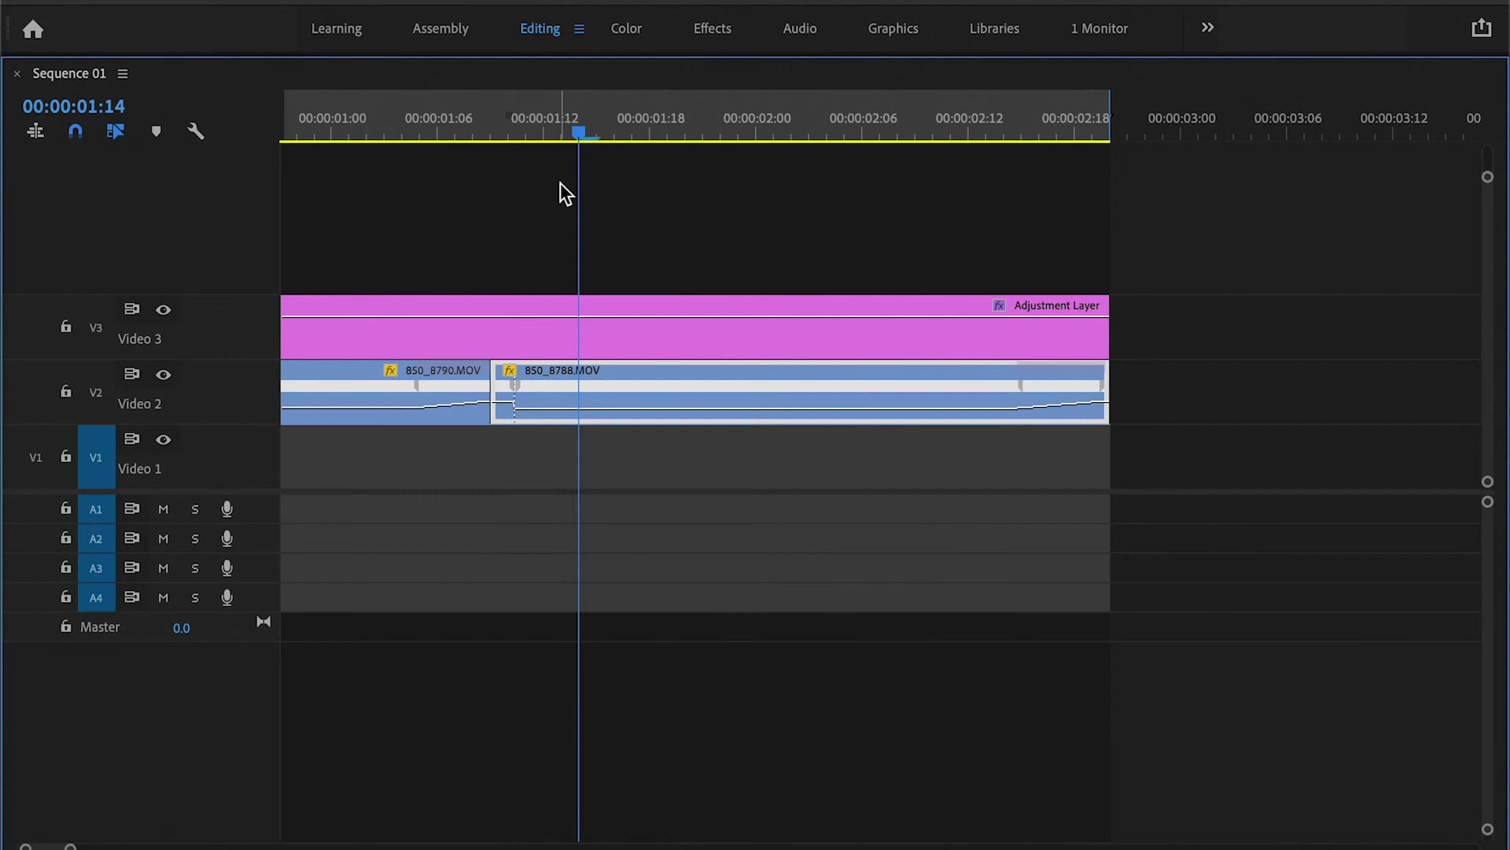
{"action": "left_click", "coordinate": [556, 393]}
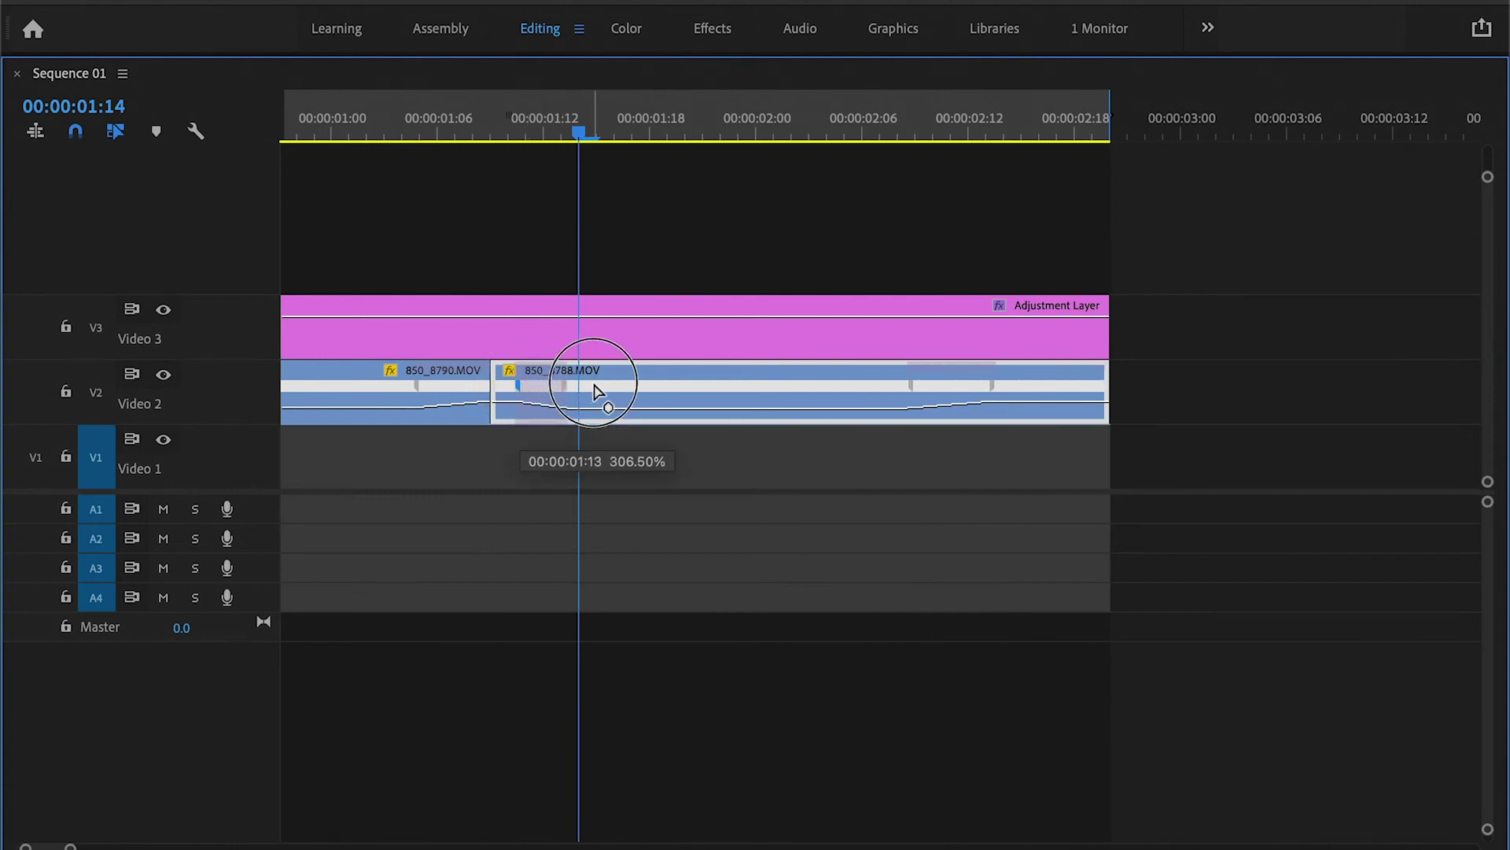
{"action": "left_click_drag", "start_coordinate": [555, 393], "coordinate": [607, 390]}
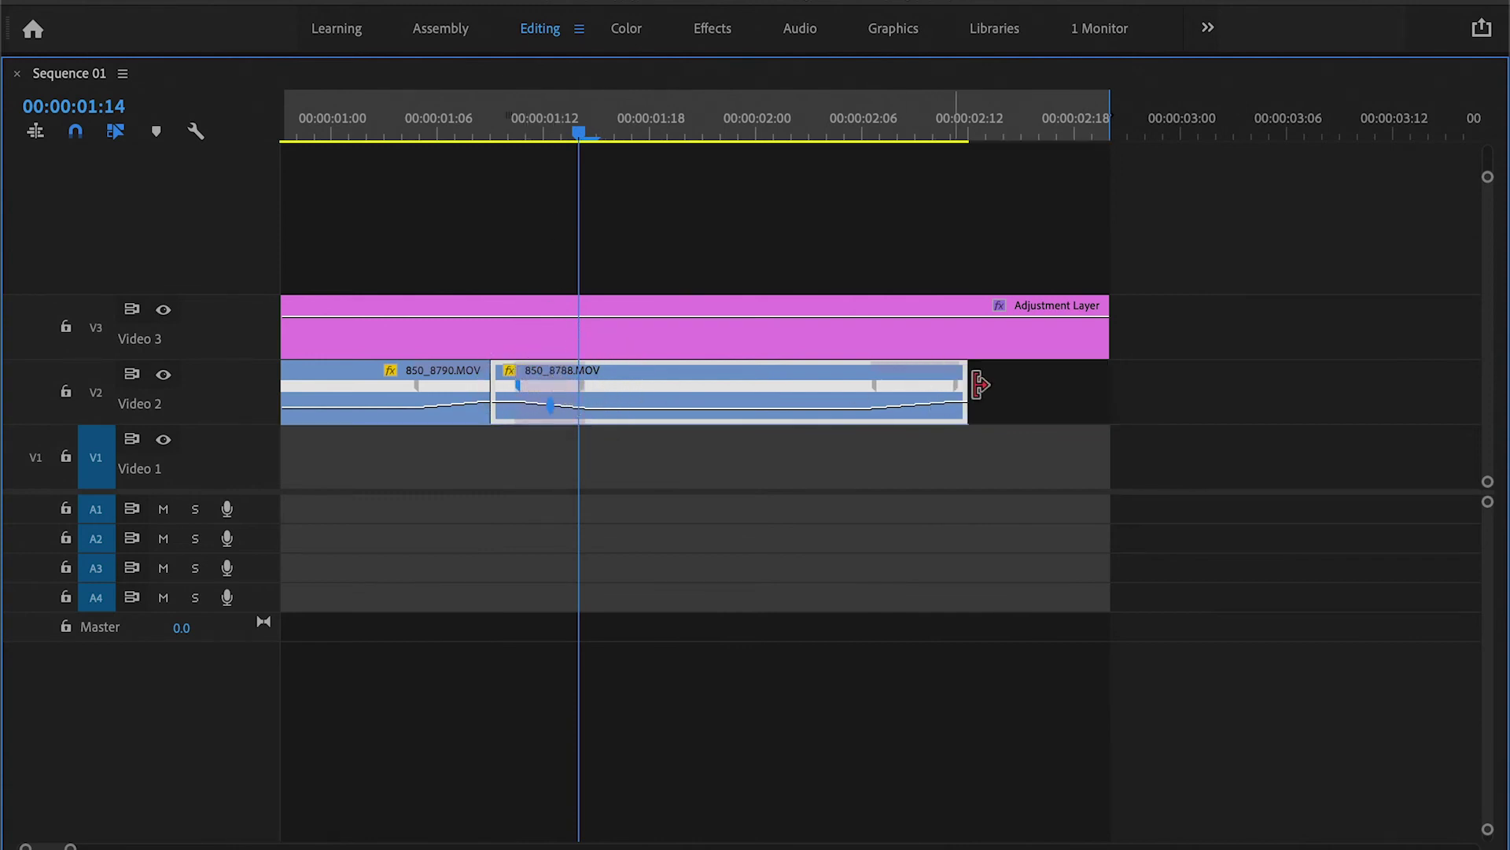
Extend 850_8788 back to the adjustment layer's end and ease its speed transitions into ramps
{"action": "left_click_drag", "start_coordinate": [967, 378], "coordinate": [1109, 378]}
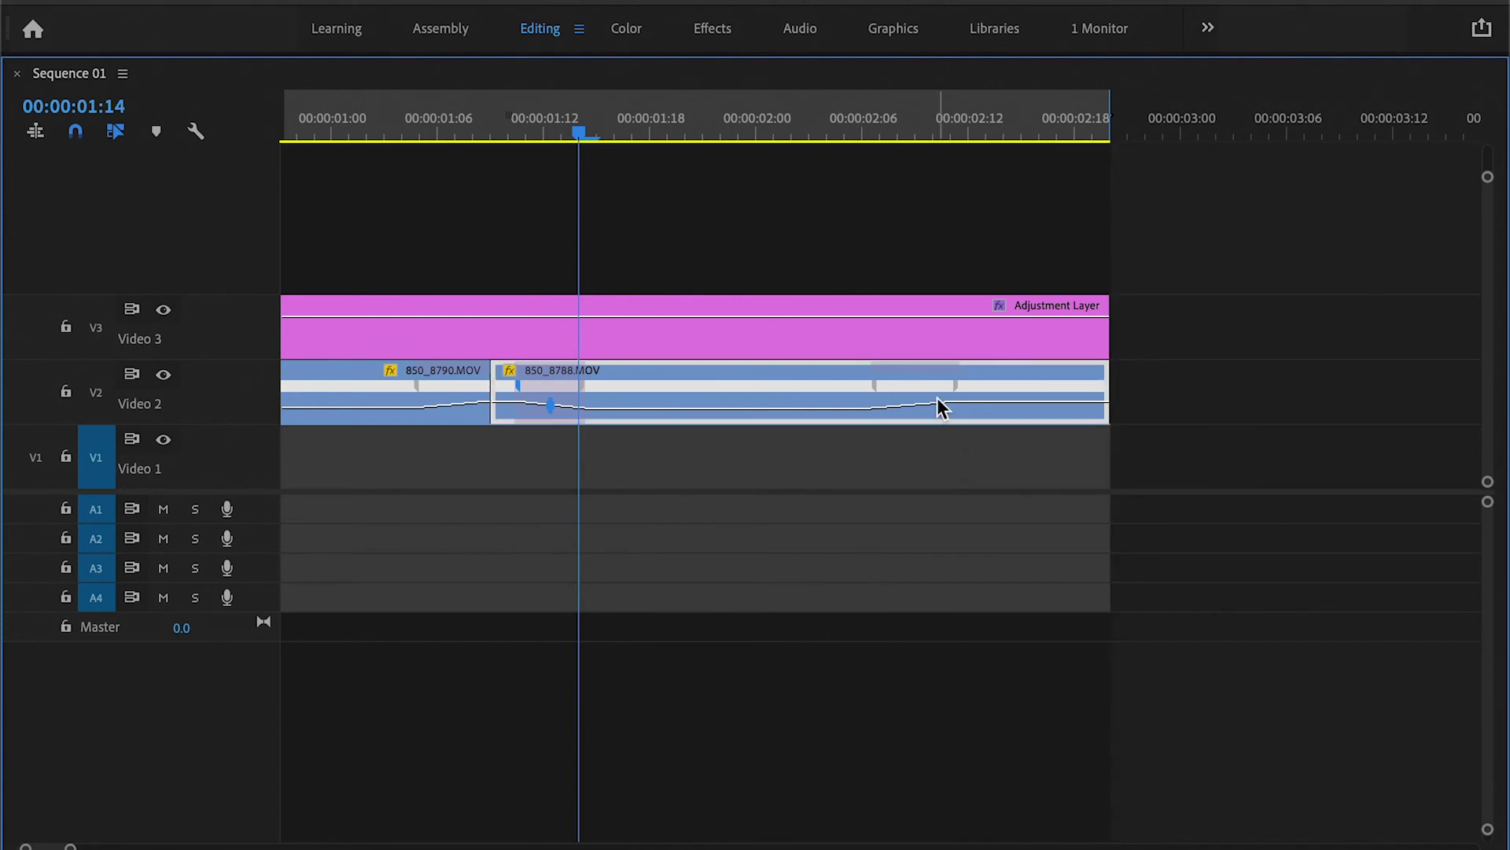
{"action": "mouse_move", "coordinate": [940, 400]}
{"action": "left_mouse_down"}
{"action": "mouse_move", "coordinate": [1029, 393]}
{"action": "mouse_move", "coordinate": [951, 399]}
{"action": "mouse_move", "coordinate": [1042, 373]}
{"action": "left_mouse_up"}
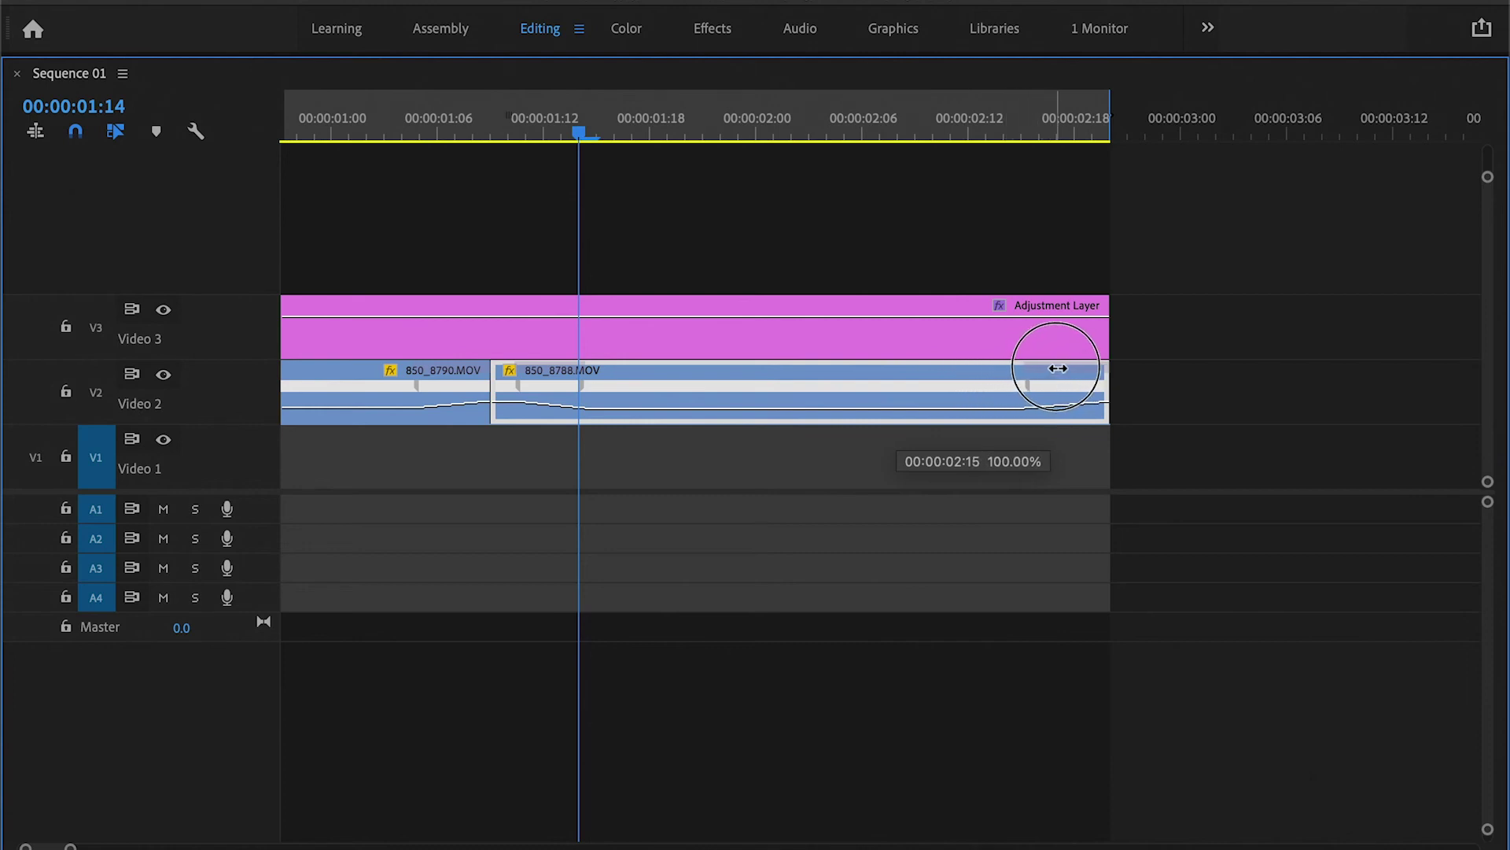
{"action": "mouse_move", "coordinate": [1041, 373]}
{"action": "left_mouse_down"}
{"action": "mouse_move", "coordinate": [1191, 374]}
{"action": "mouse_move", "coordinate": [1106, 376]}
{"action": "left_mouse_up"}
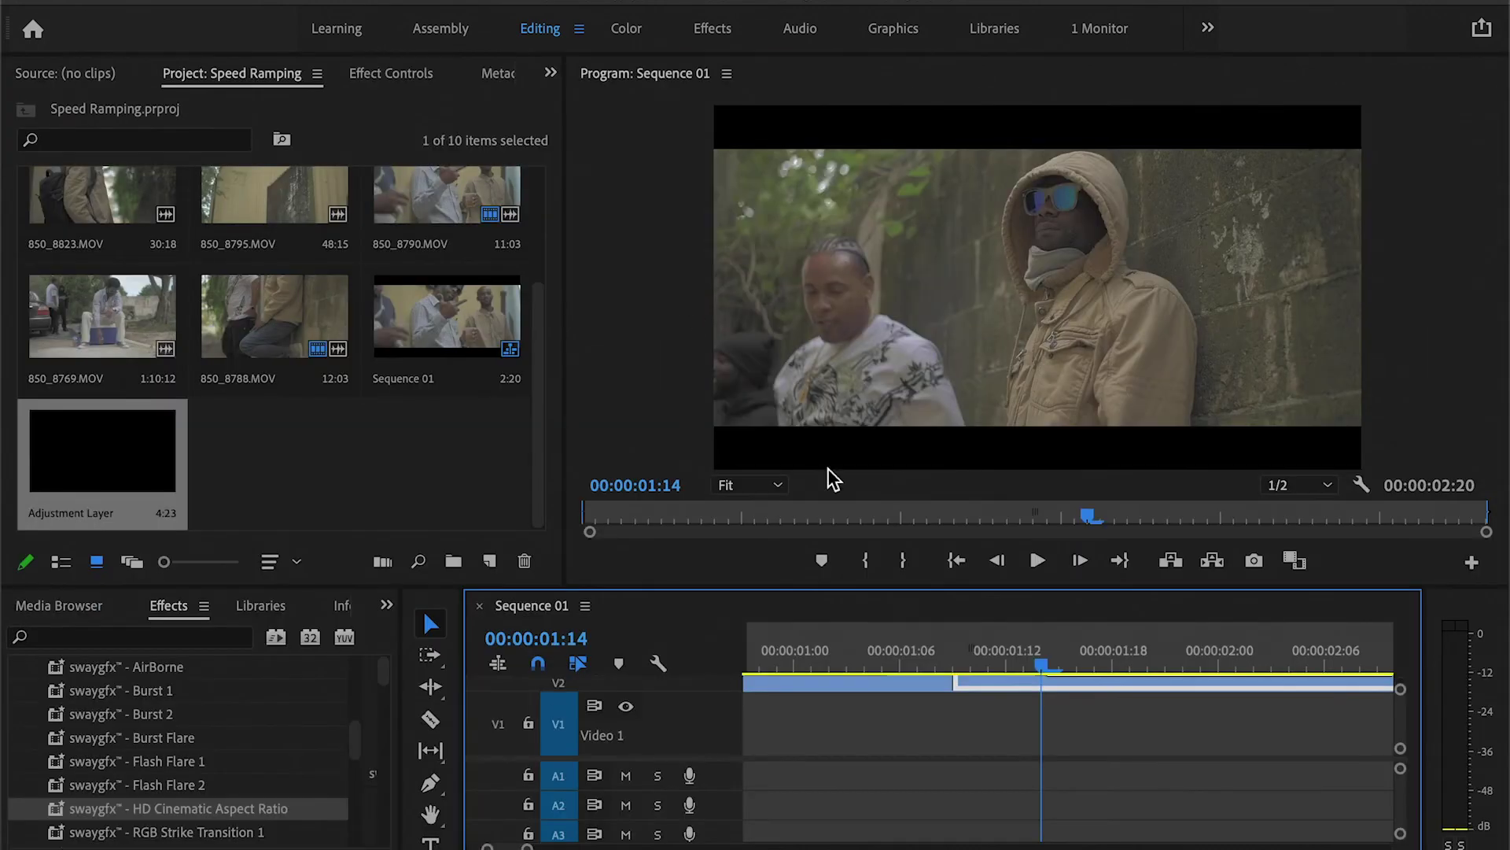
Play Sequence 01 twice from the start in the Program monitor
{"action": "left_click_drag", "start_coordinate": [579, 132], "coordinate": [138, 132]}
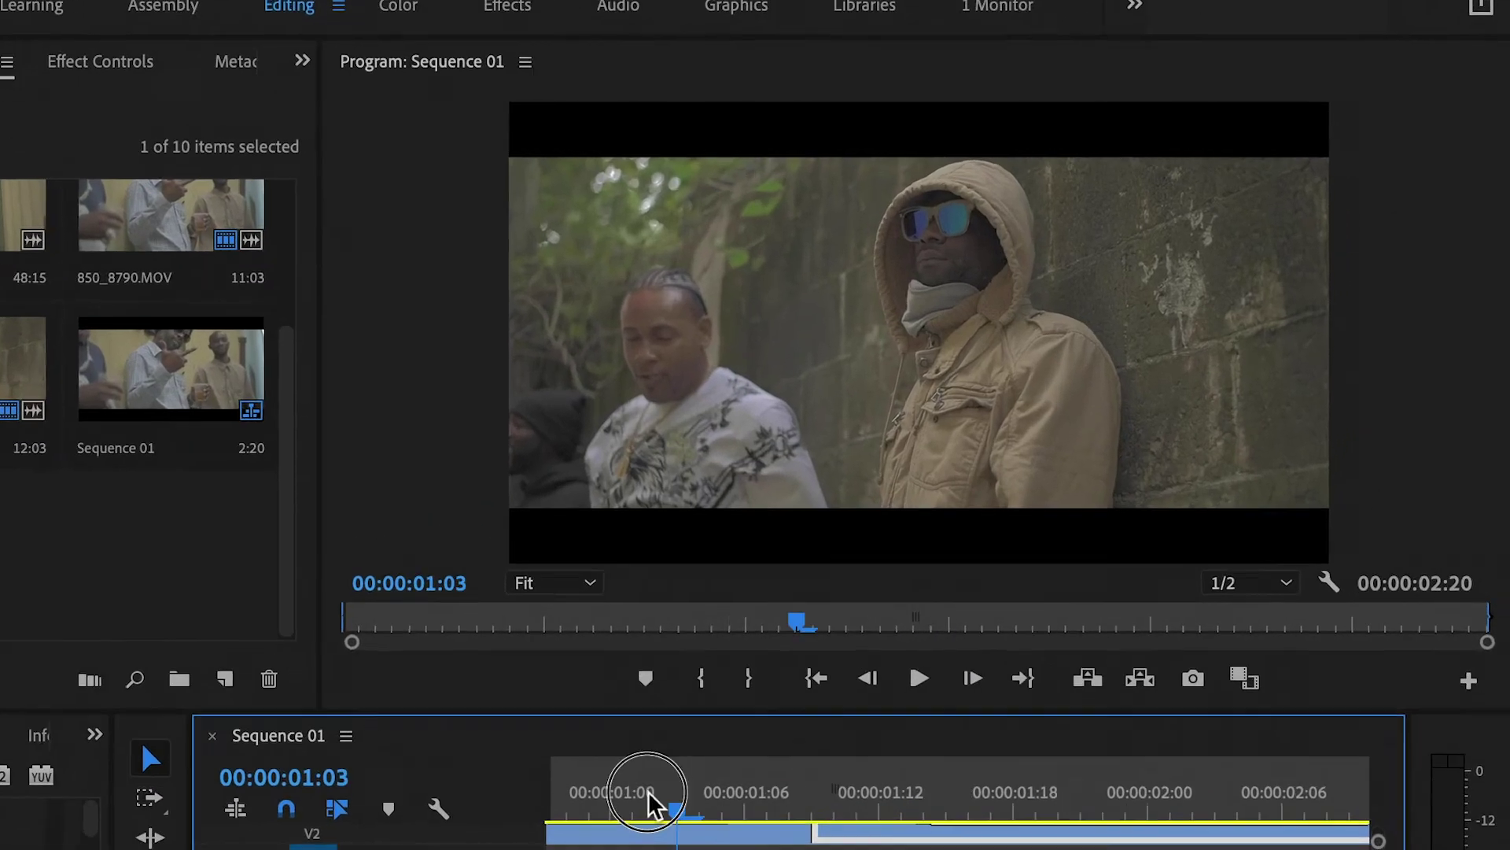
{"action": "key", "text": "Home"}
{"action": "key", "text": "space"}
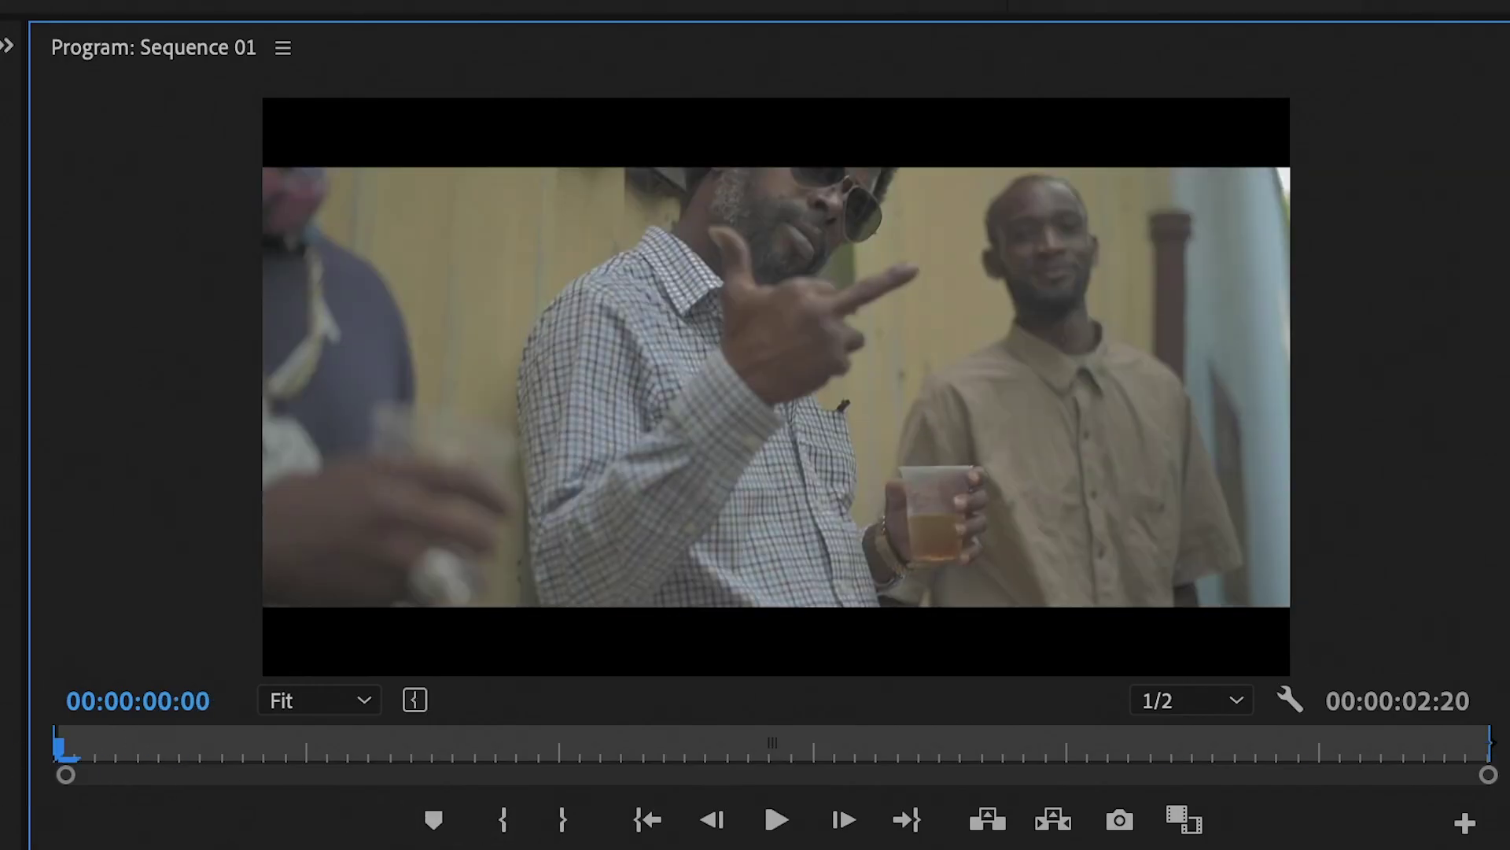
{"action": "key", "text": "space"}
{"action": "key", "text": "space"}
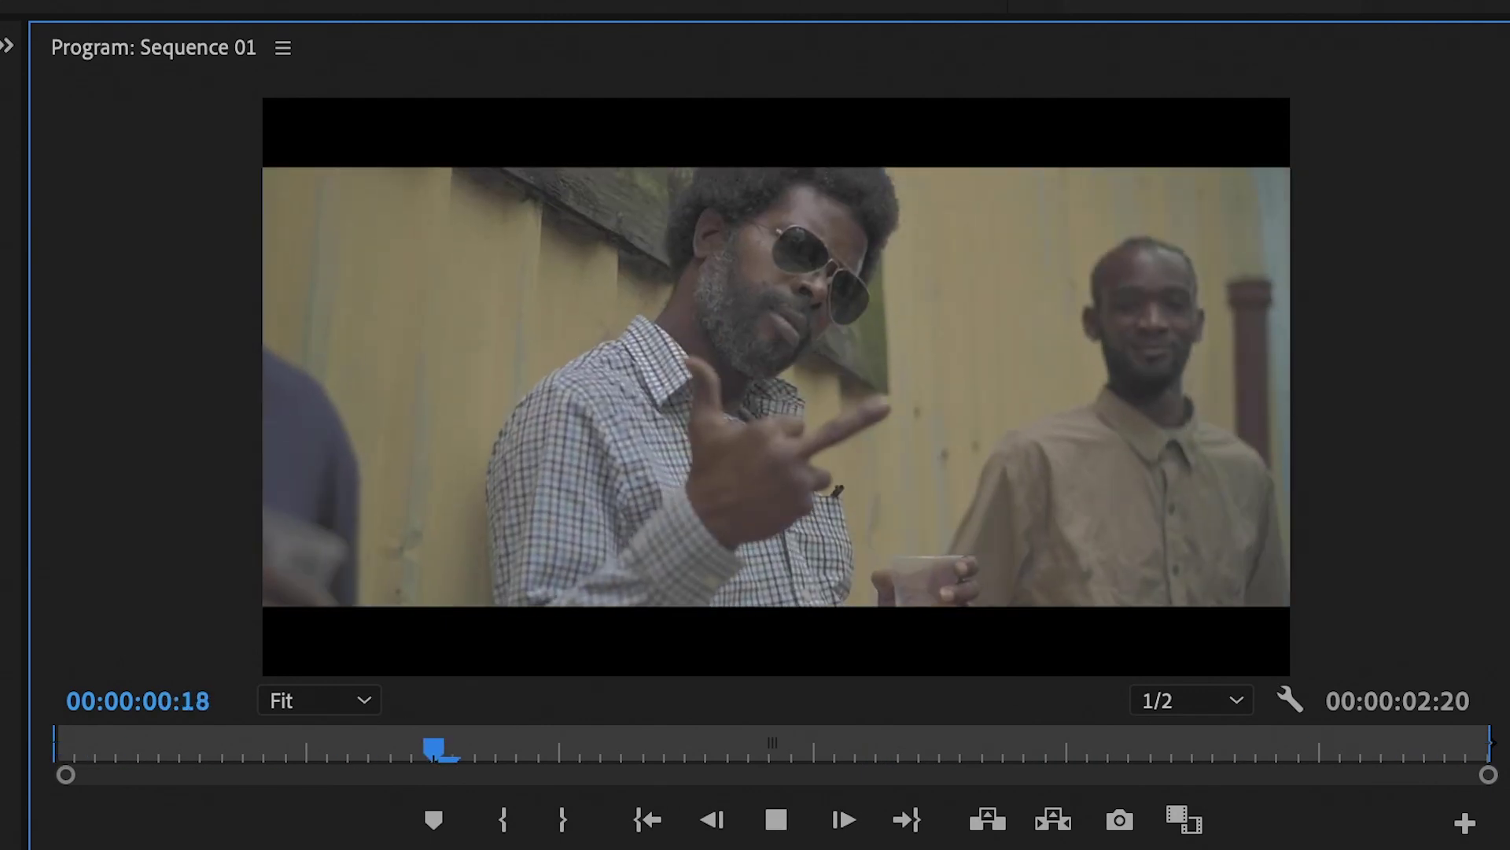
{"action": "key", "text": "space"}
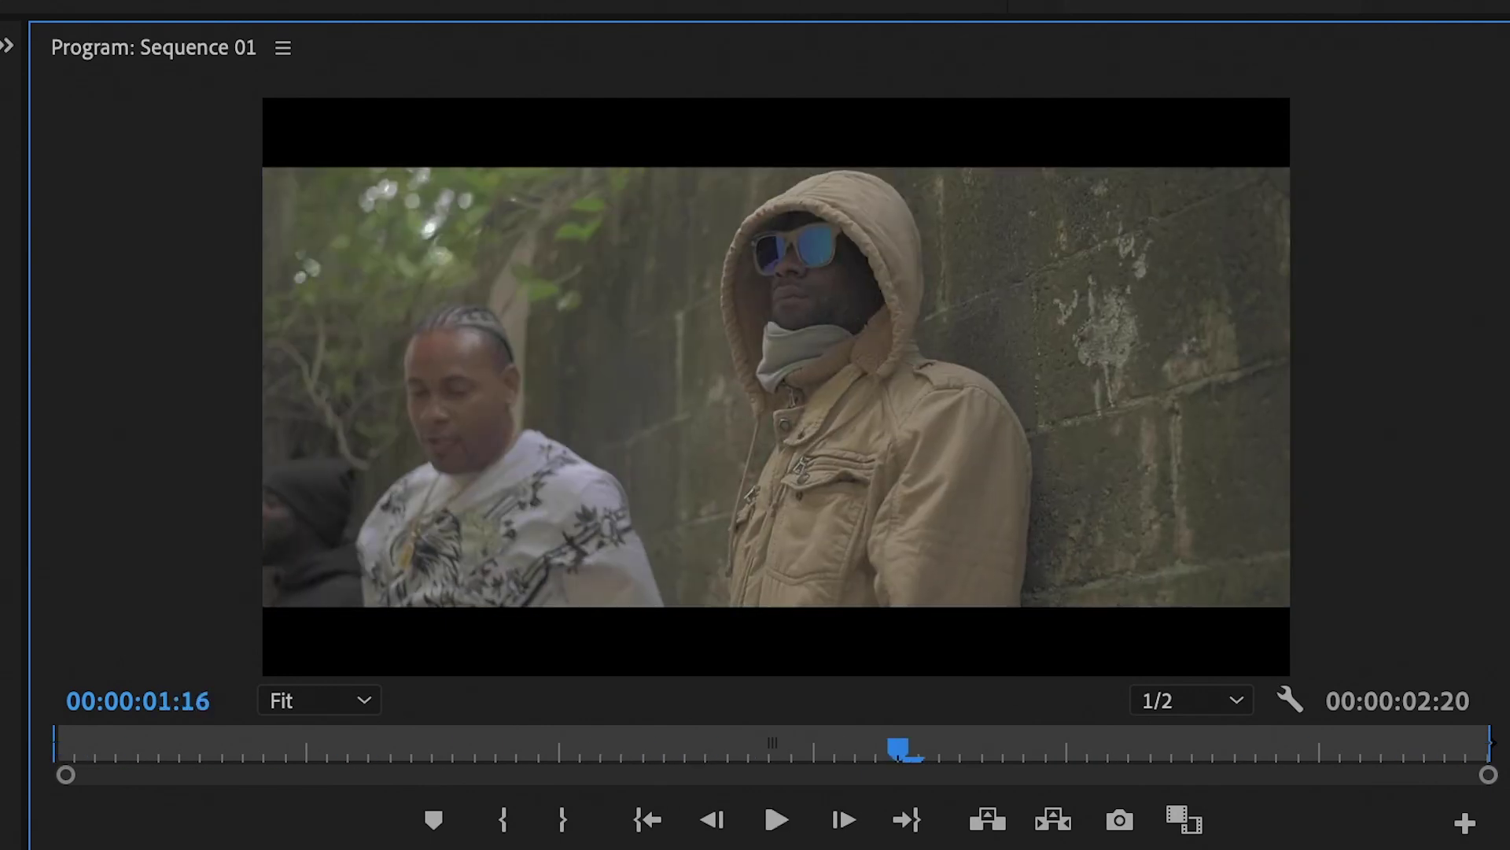